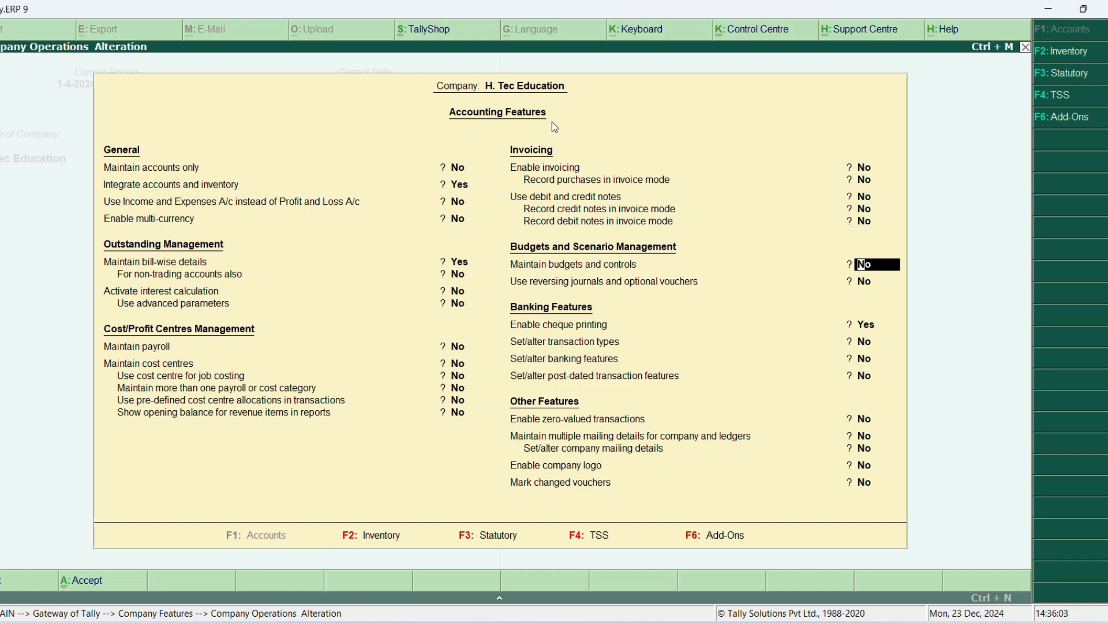
# Step: Enable maintaining budgets and controls in the company's accounting features, save the settings and return to the Gateway of Tally
pyautogui.write('yes')
pyautogui.press('Return')
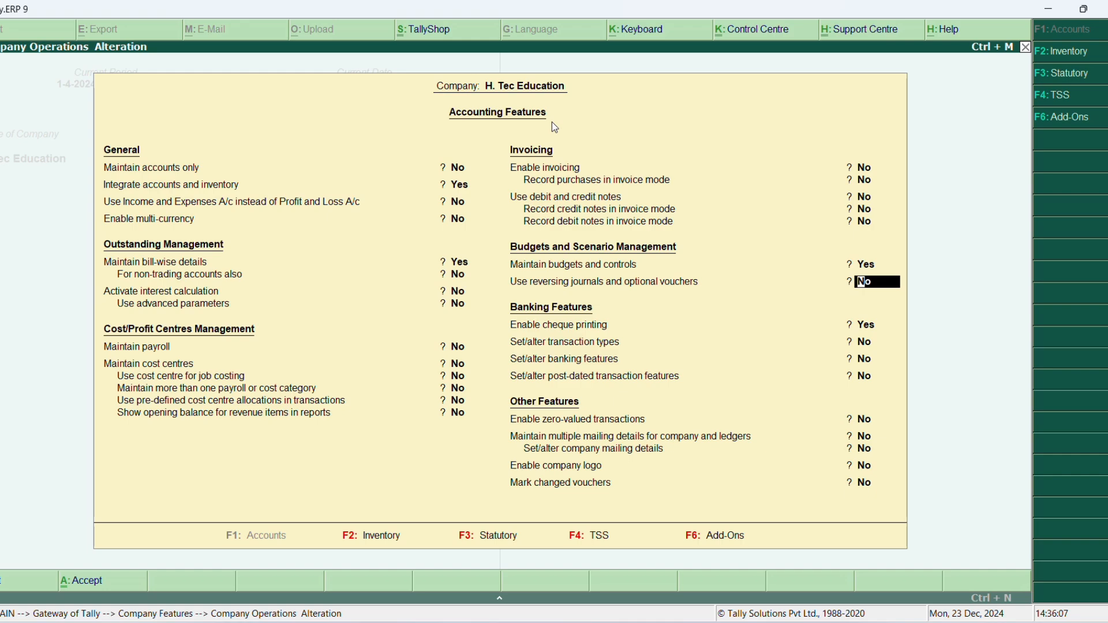
pyautogui.press('Return')
pyautogui.press('Return')
pyautogui.press('Return')
pyautogui.press('Return')
pyautogui.press('Return')
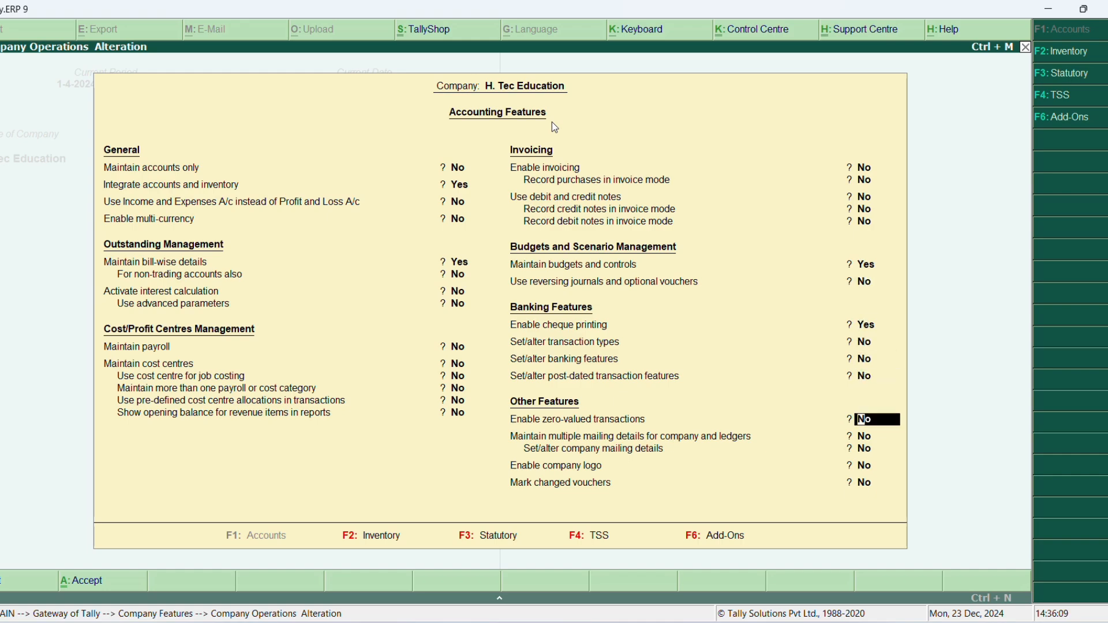
pyautogui.hotkey('ctrl', 'a')
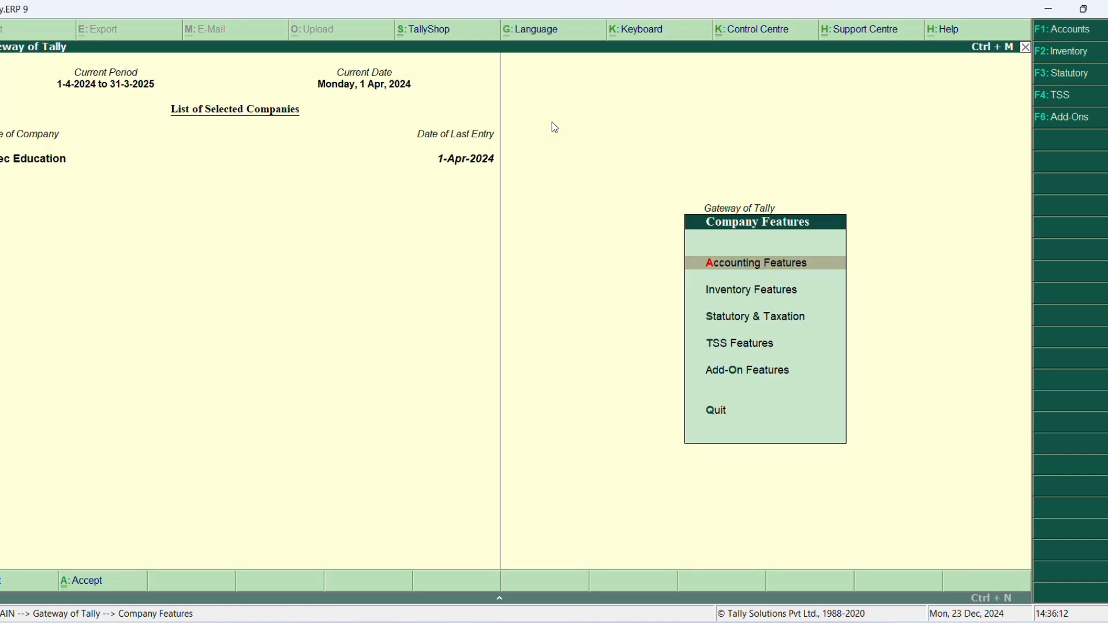
pyautogui.press('Escape')
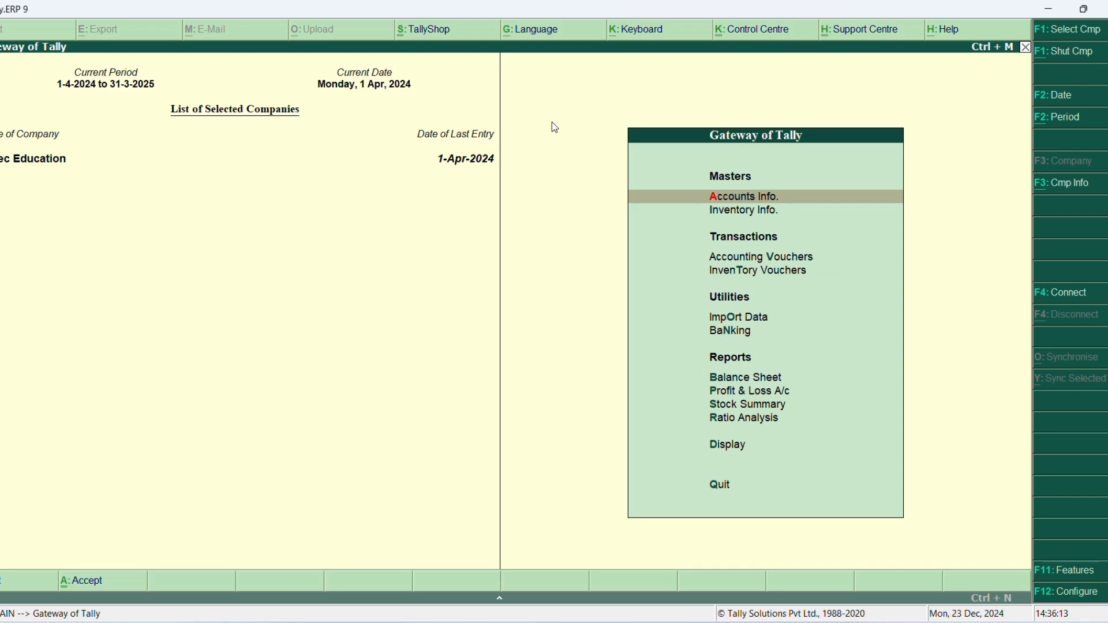
# Step: Open the budget masters within the company's accounts information
pyautogui.press('Return')
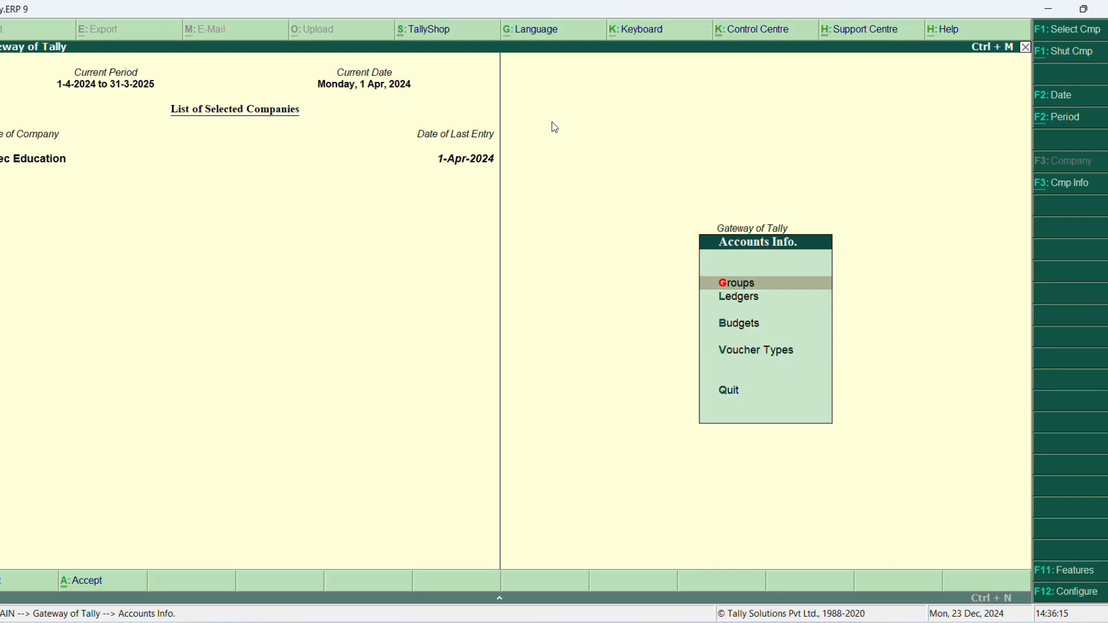
pyautogui.press('Down')
pyautogui.press('Up')
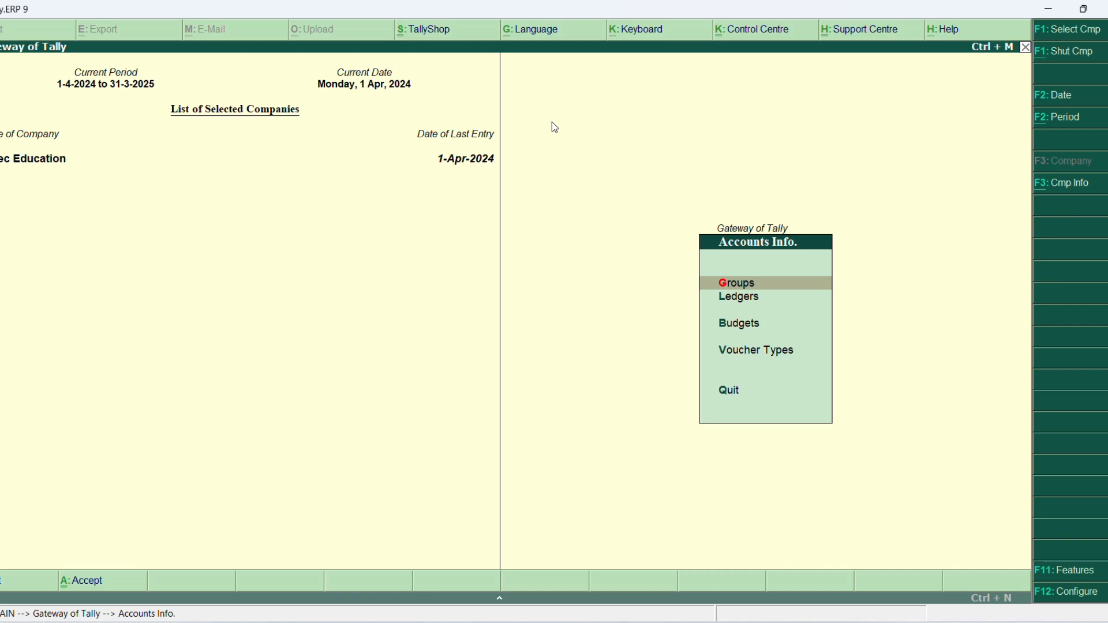
pyautogui.press('Down')
pyautogui.press('Down')
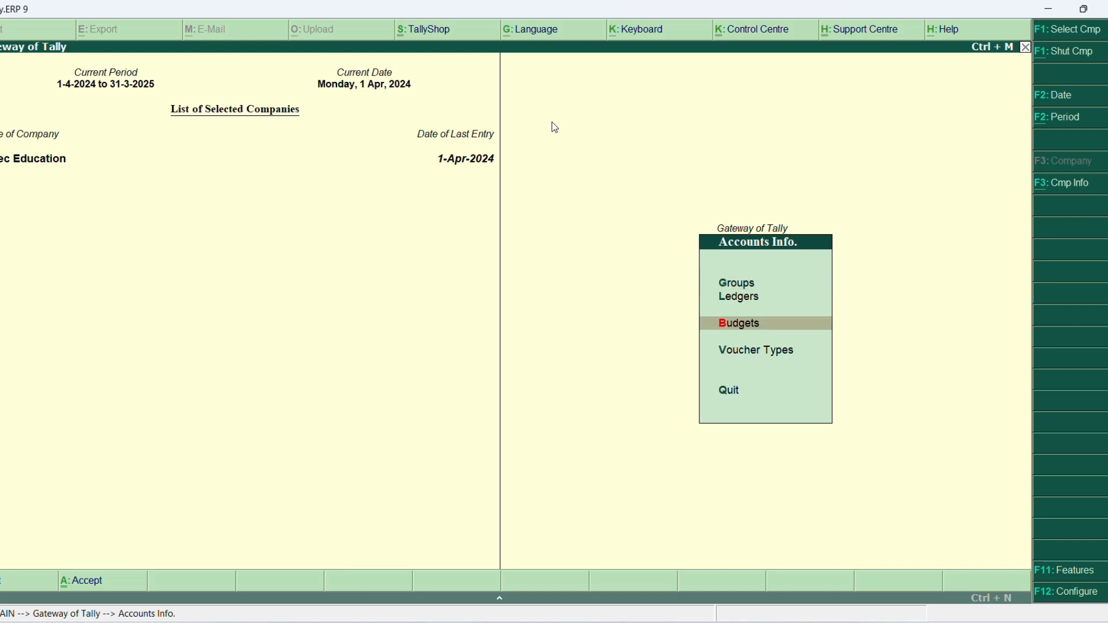
pyautogui.press('Return')
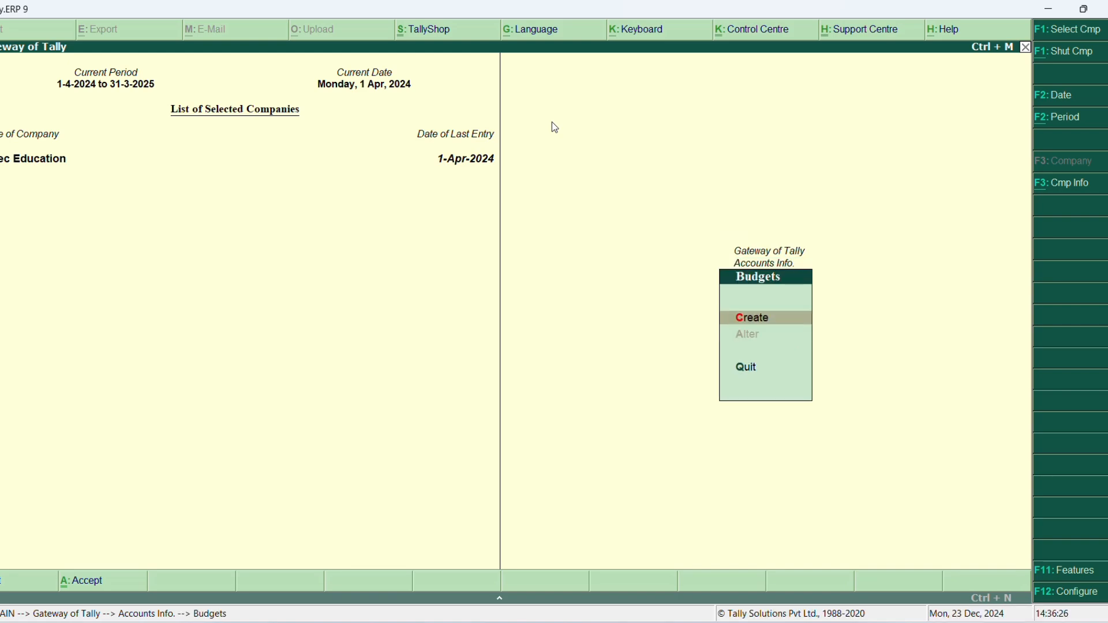
pyautogui.press('Return')
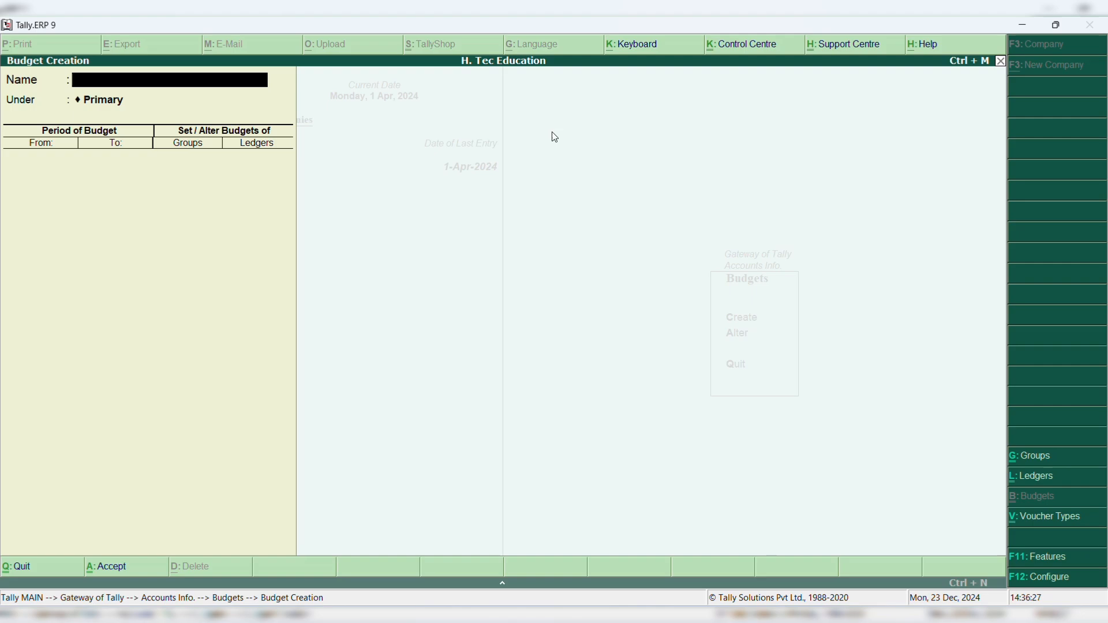
pyautogui.press('Escape')
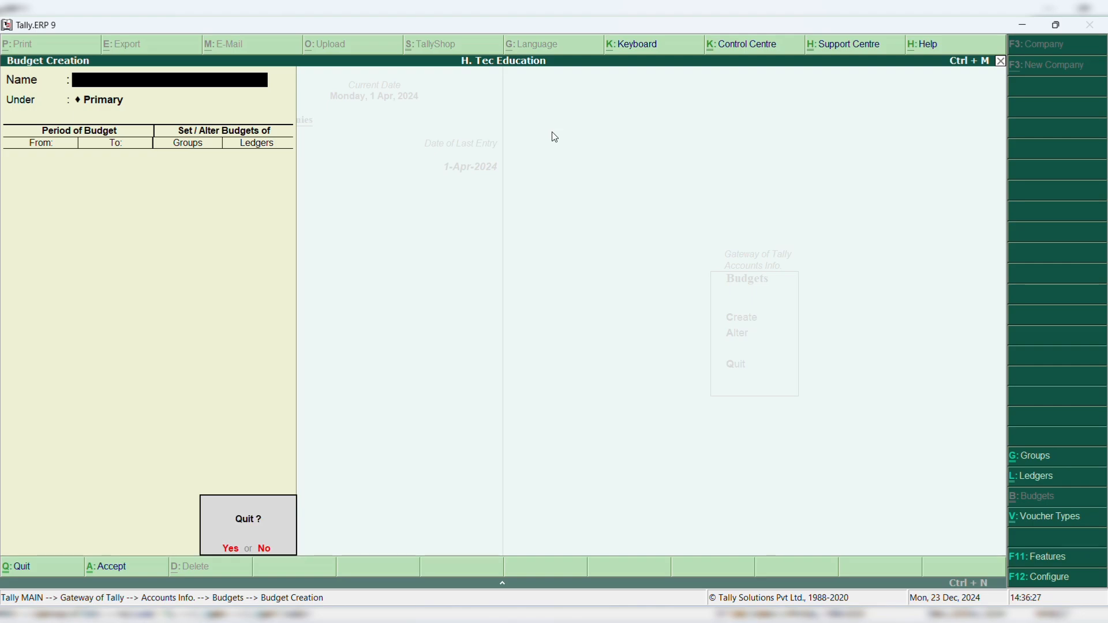
pyautogui.press('Return')
pyautogui.press('Down')
pyautogui.press('Up')
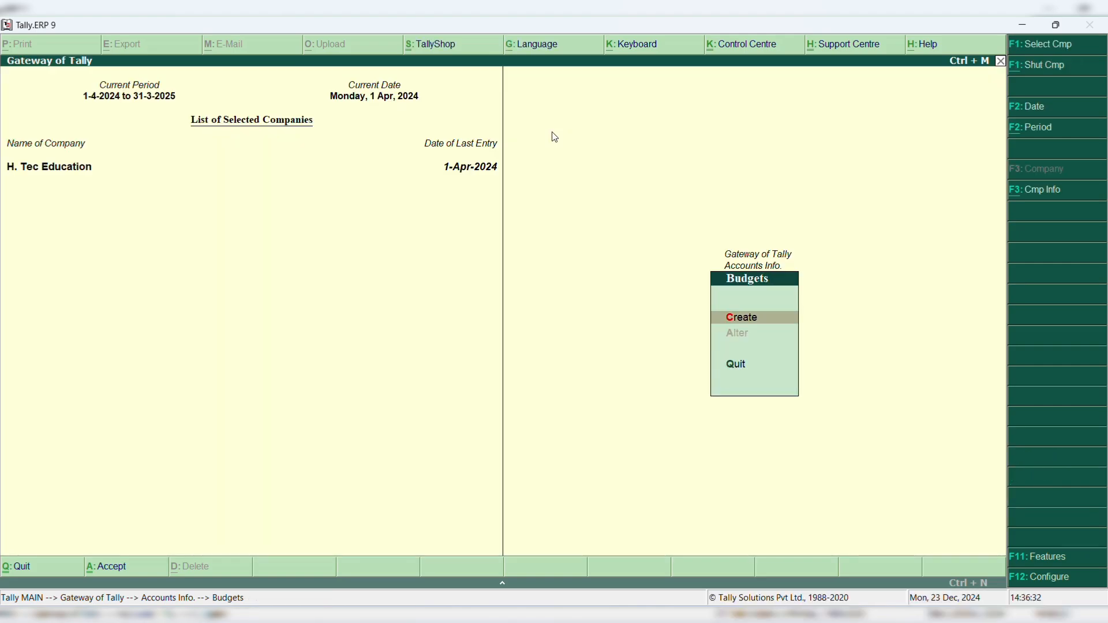
# Step: Start a new budget named Abc and place it under Primary
pyautogui.press('Return')
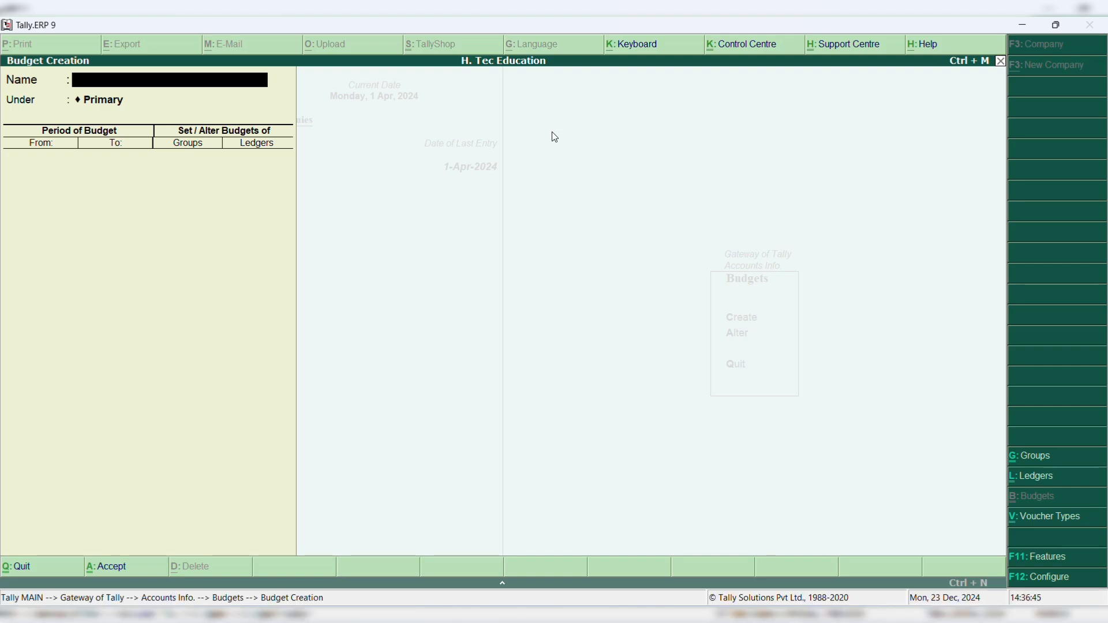
pyautogui.write('Abc')
pyautogui.press('Return')
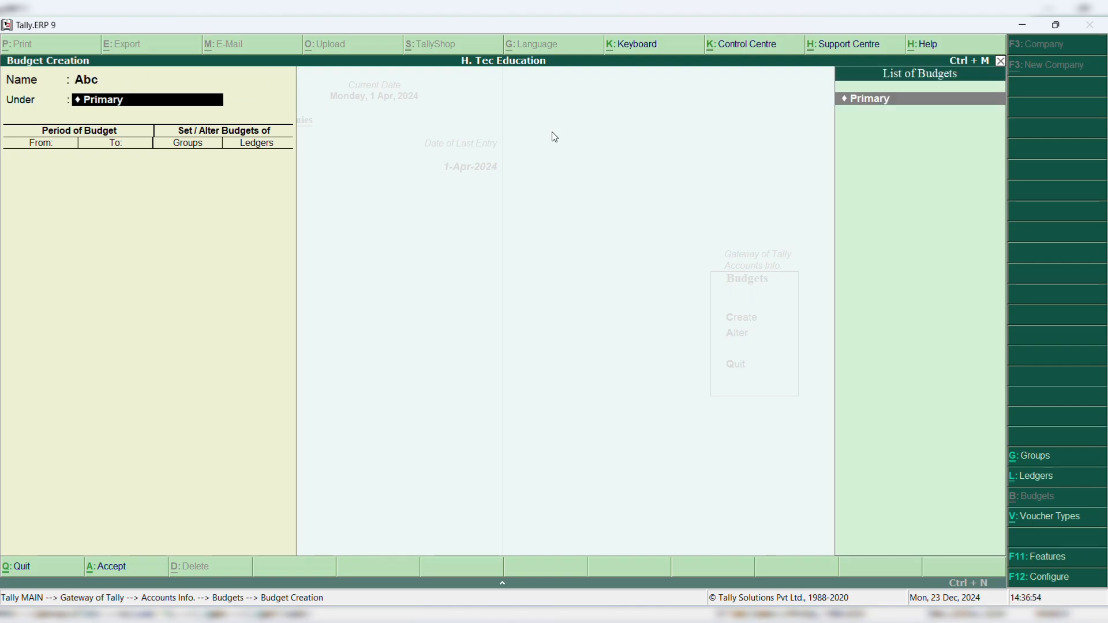
pyautogui.press('Return')
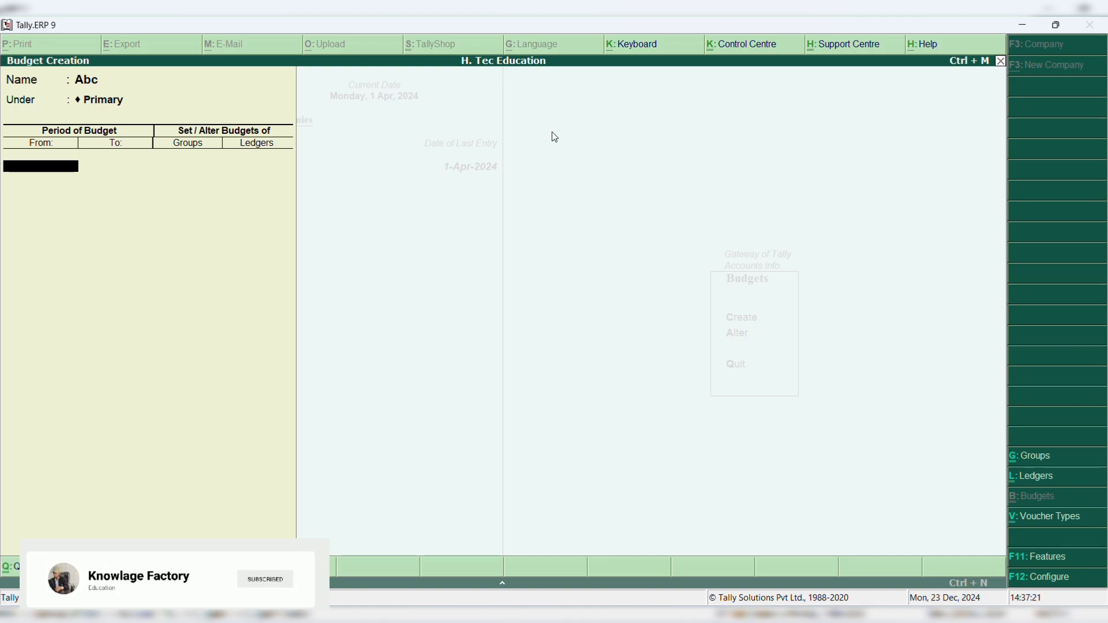
# Step: Set the budget period from 1-Apr-2024 to 1-Jun-2024
pyautogui.write('1-4-')
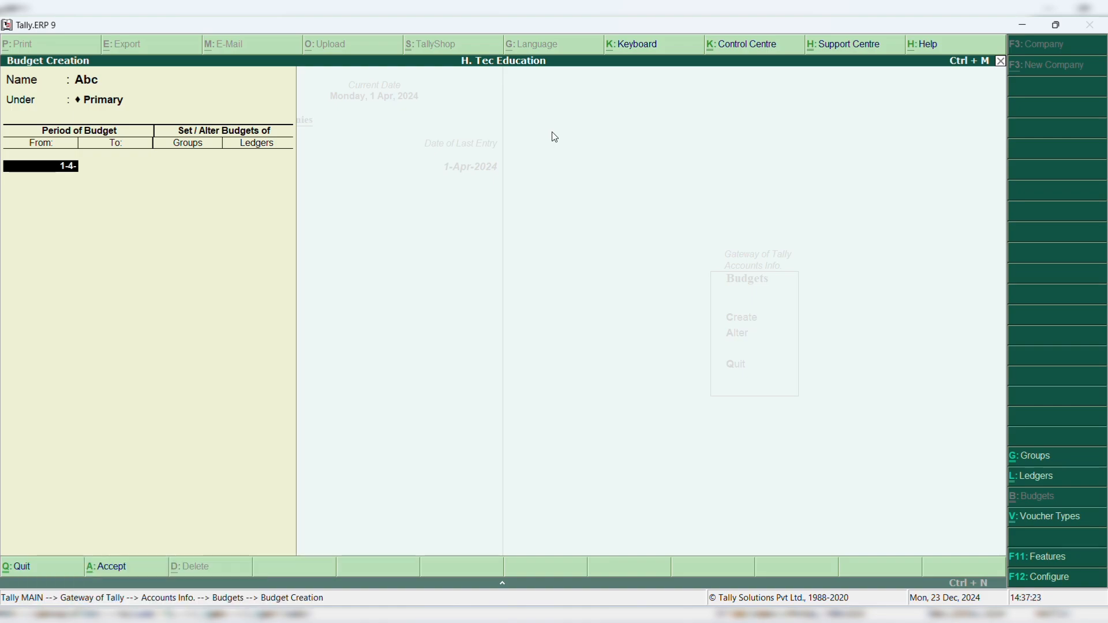
pyautogui.write('24')
pyautogui.press('Return')
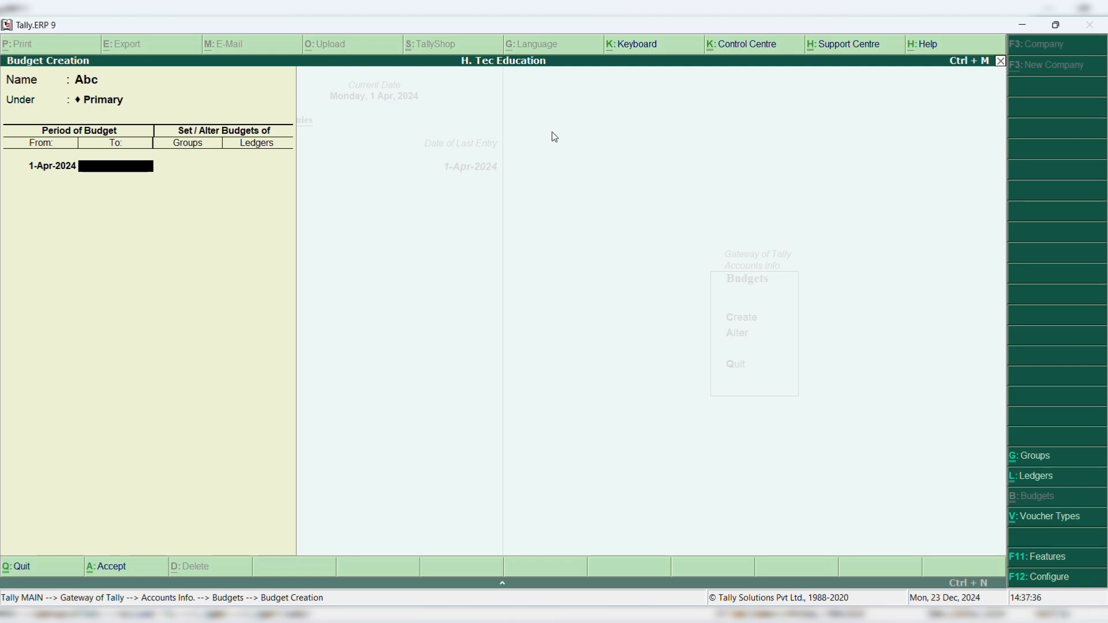
pyautogui.write('1-6-')
pyautogui.press('Return')
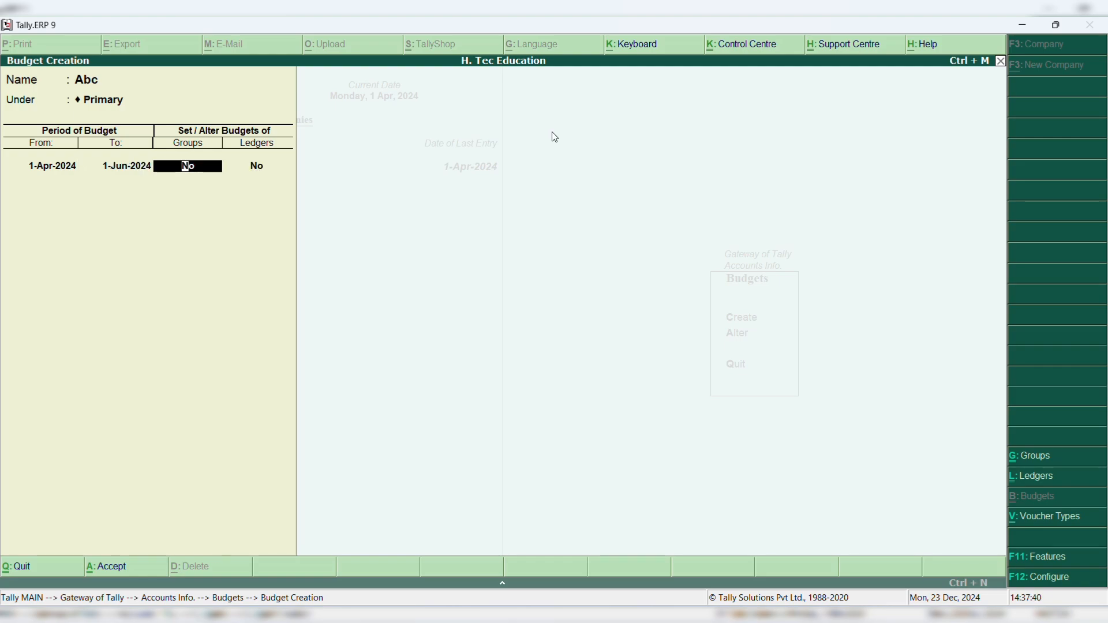
# Step: Turn on group budgets and add Indirect Expenses on closing balance with an amount of 3,00,000
pyautogui.write('yes')
pyautogui.press('Return')
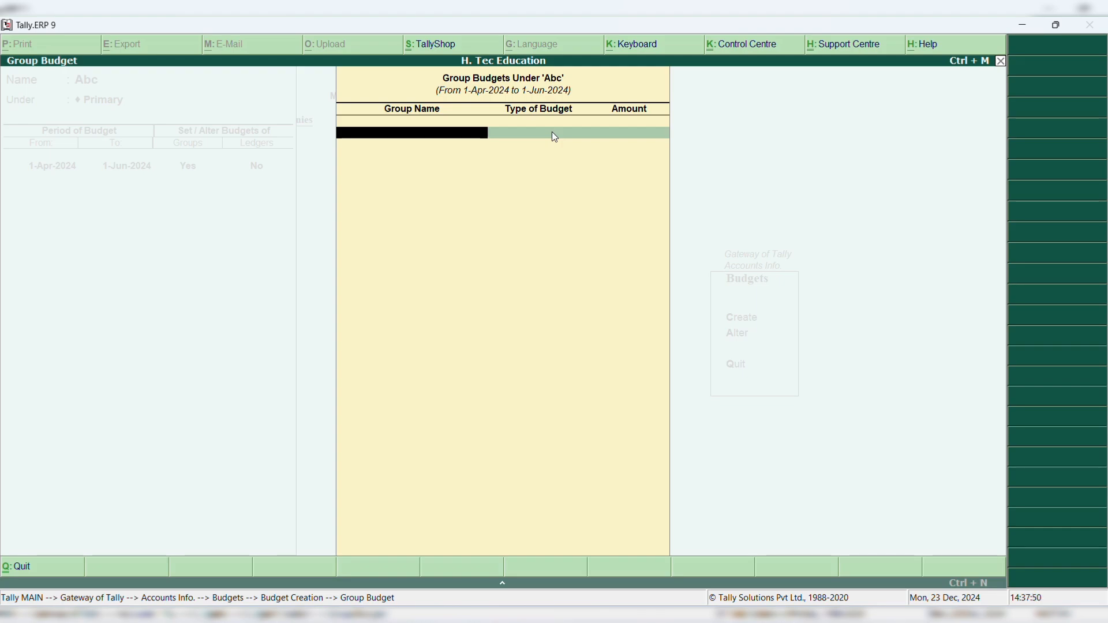
pyautogui.press('space')
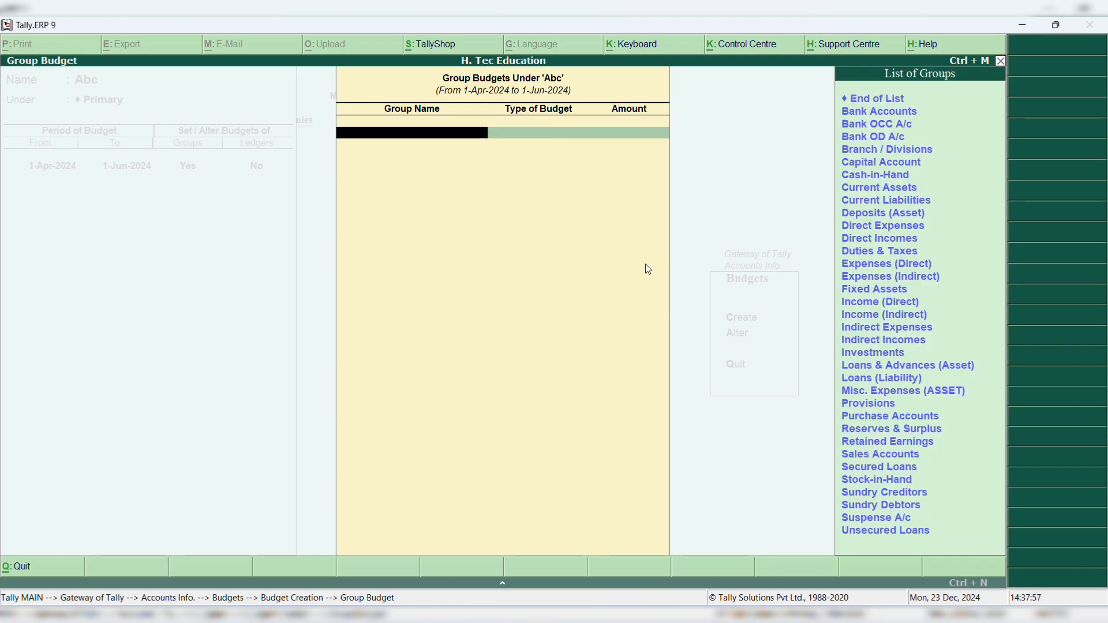
pyautogui.write('Indi')
pyautogui.press('Return')
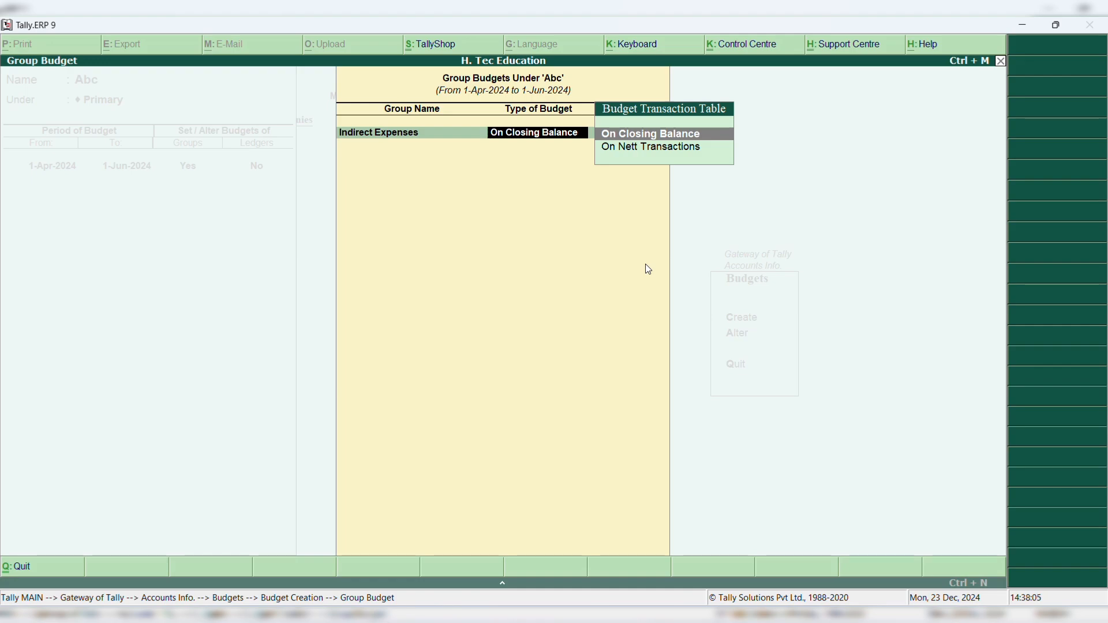
pyautogui.press('Return')
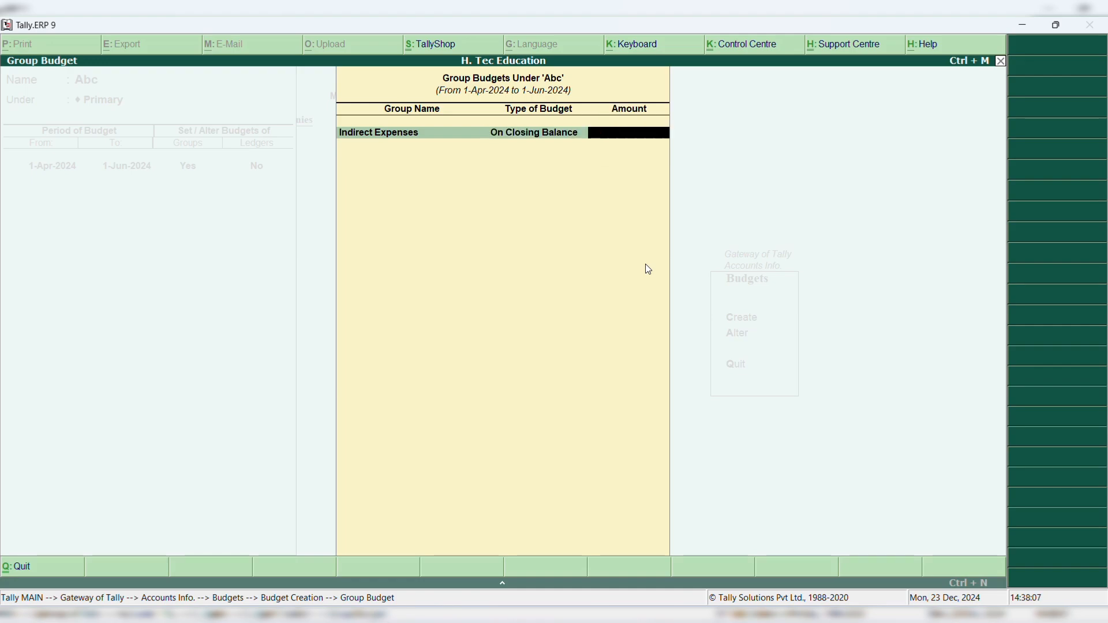
pyautogui.write('3,')
pyautogui.write('00,00')
pyautogui.write('0')
pyautogui.press('Return')
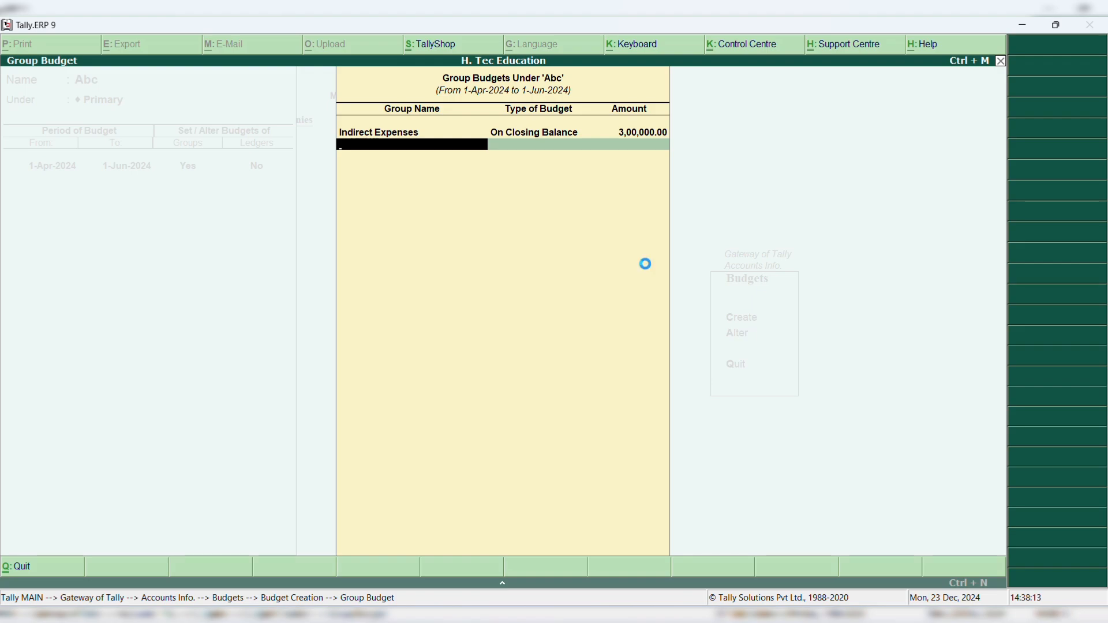
pyautogui.press('Return')
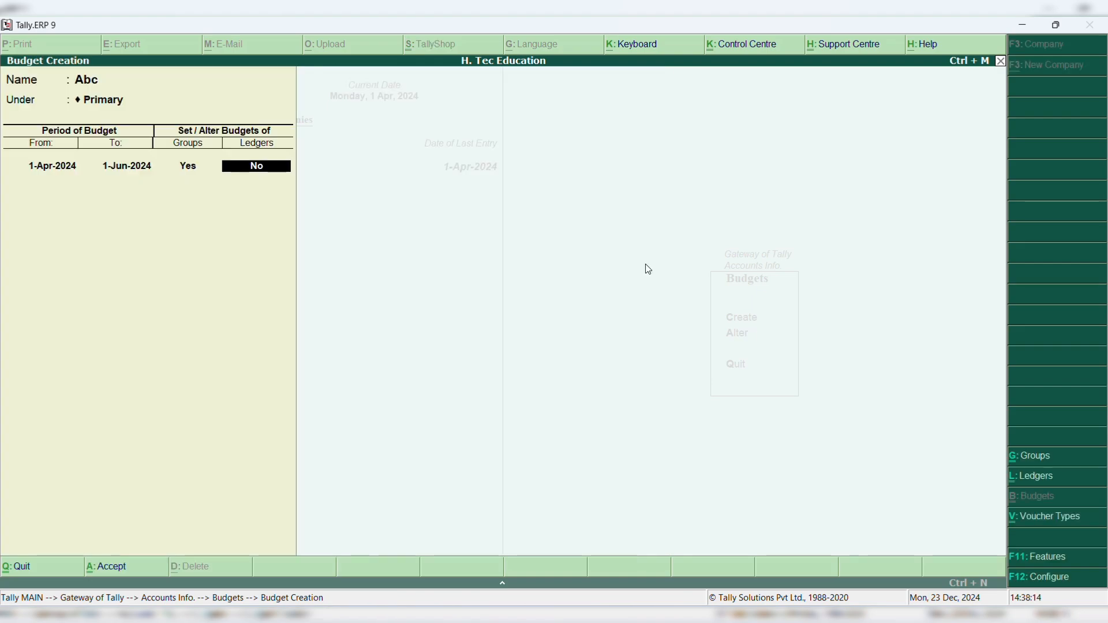
# Step: Review the Indirect Expenses entry in the group budgets
pyautogui.press('BackSpace')
pyautogui.press('Return')
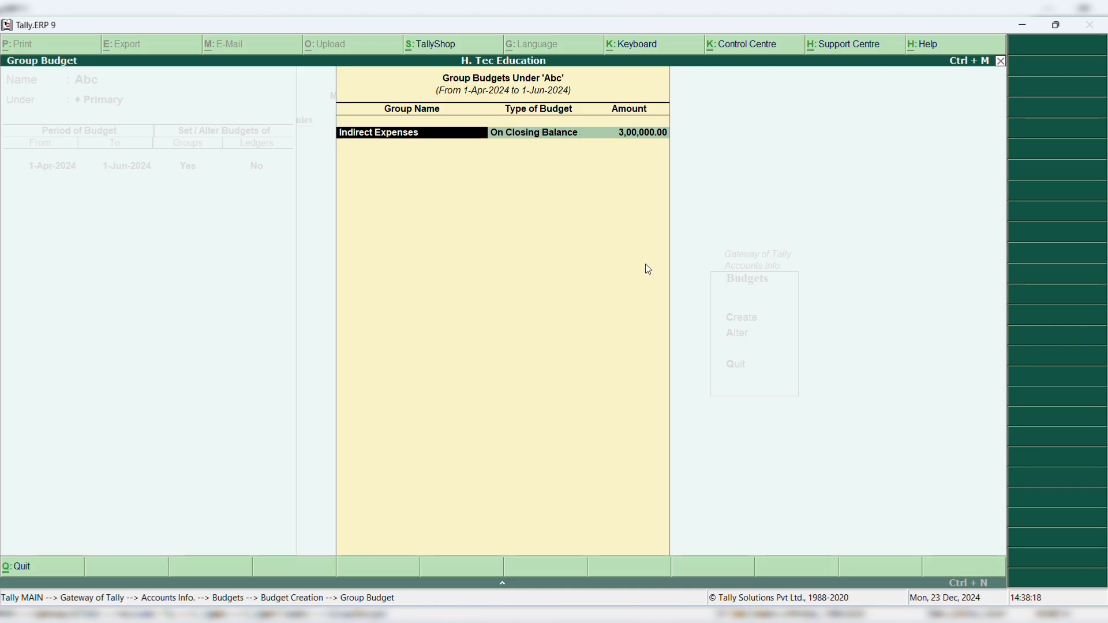
pyautogui.press('Return')
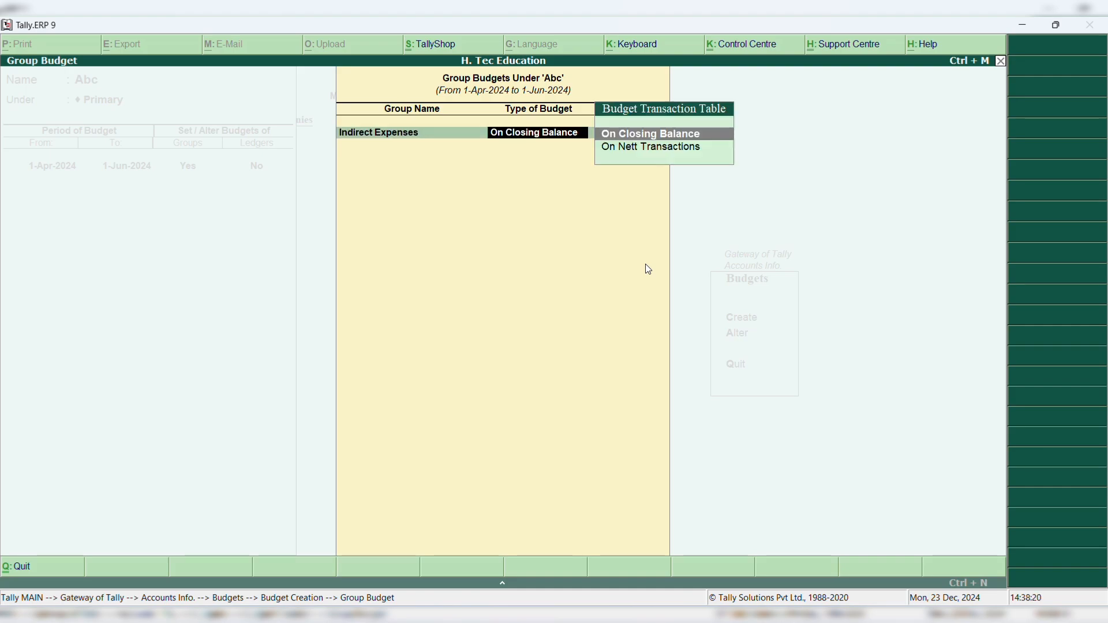
pyautogui.press('Return')
pyautogui.press('Return')
pyautogui.press('Return')
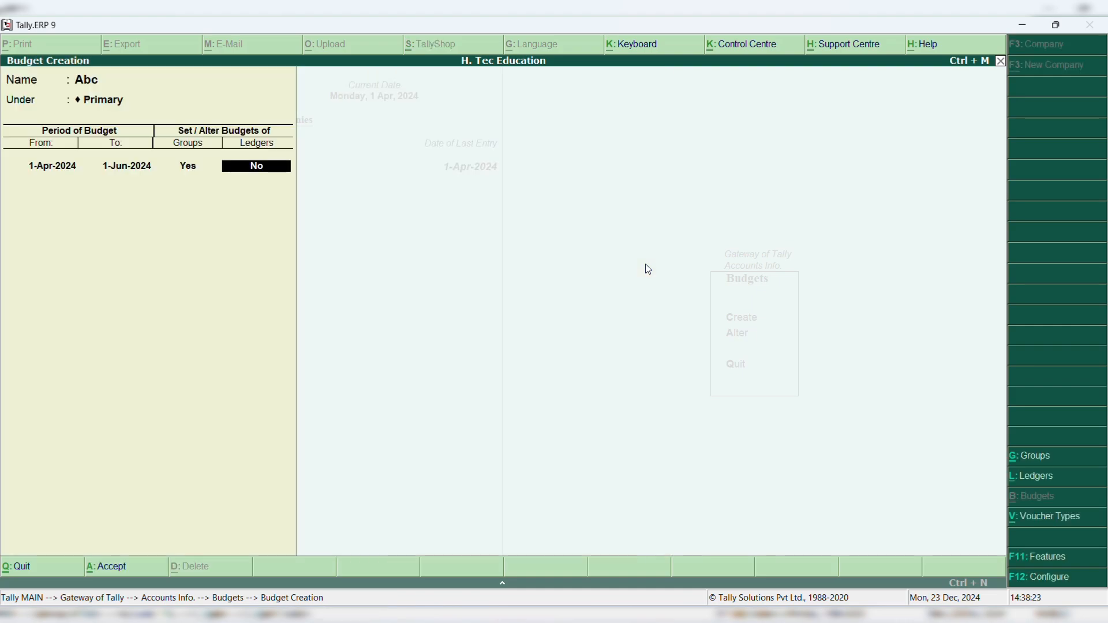
# Step: Turn on ledger budgets and add Travelling Exp on closing balance with an amount of 60,000
pyautogui.press('y')
pyautogui.press('Return')
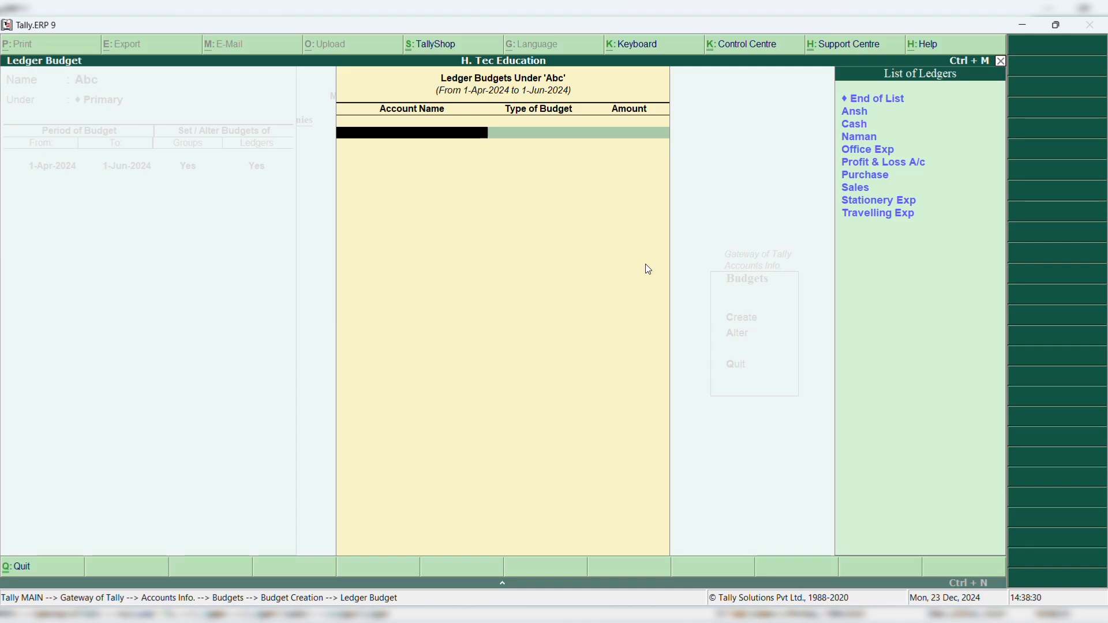
pyautogui.press('Down')
pyautogui.press('Down')
pyautogui.press('Down')
pyautogui.press('Down')
pyautogui.press('Down')
pyautogui.press('Down')
pyautogui.press('Down')
pyautogui.press('Down')
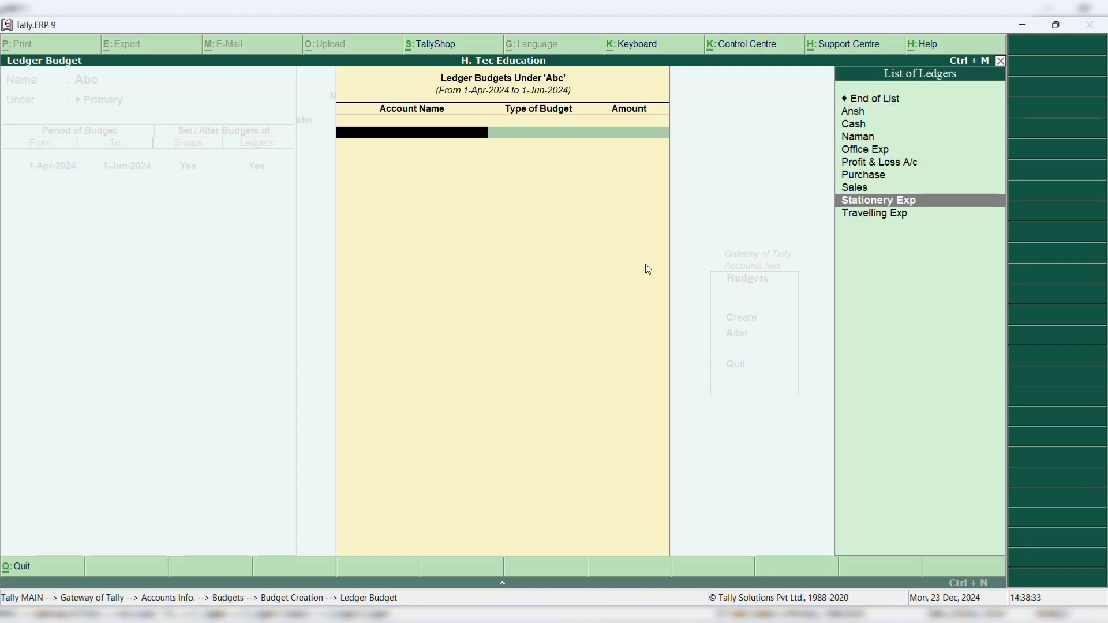
pyautogui.press('Return')
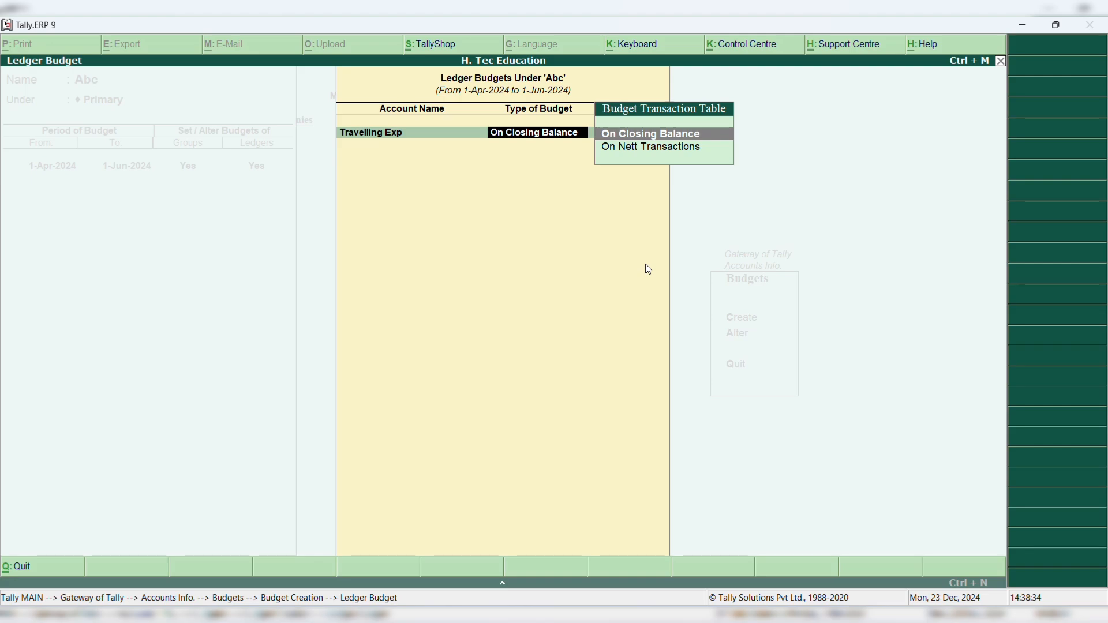
pyautogui.press('Return')
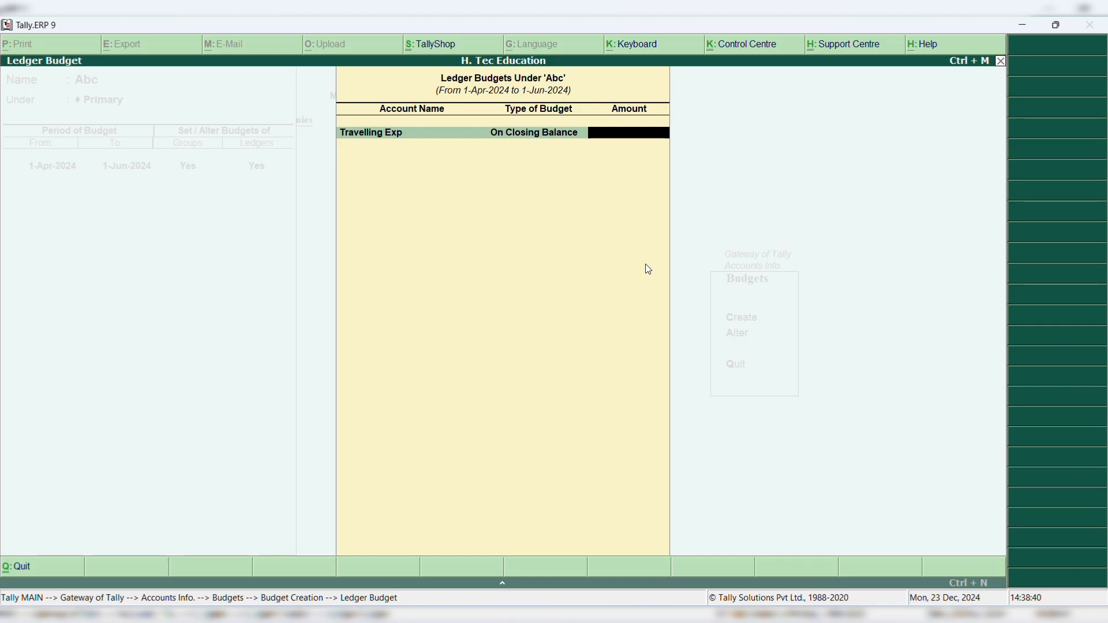
pyautogui.write('60000')
pyautogui.press('Return')
# Step: Add Stationery Exp to the ledger budgets on closing balance with an amount of 75,000
pyautogui.write('S')
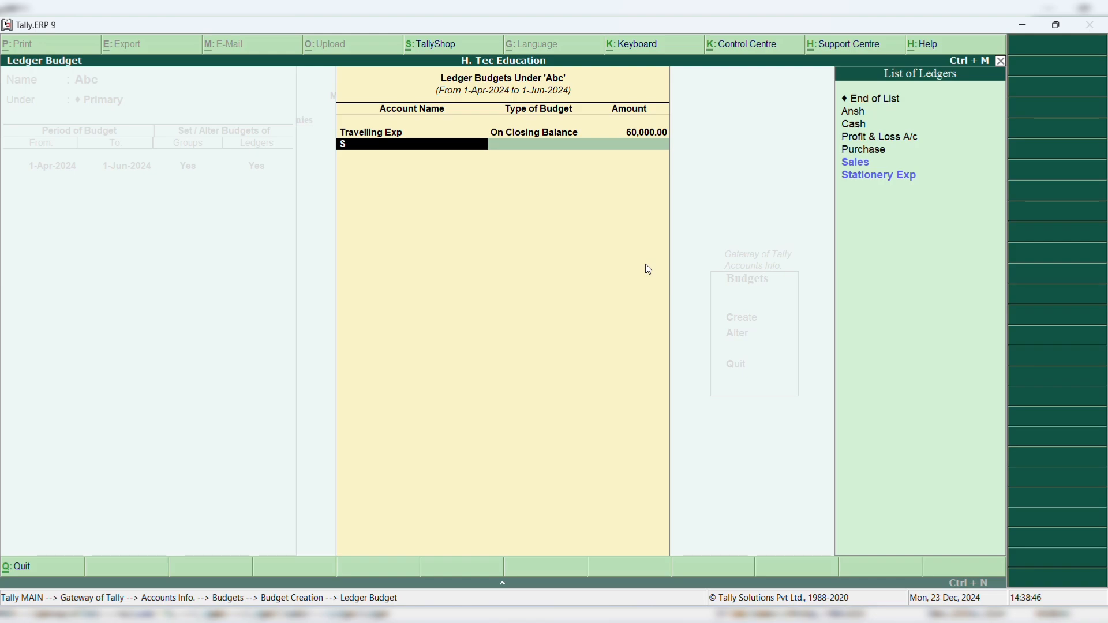
pyautogui.write('t')
pyautogui.press('Return')
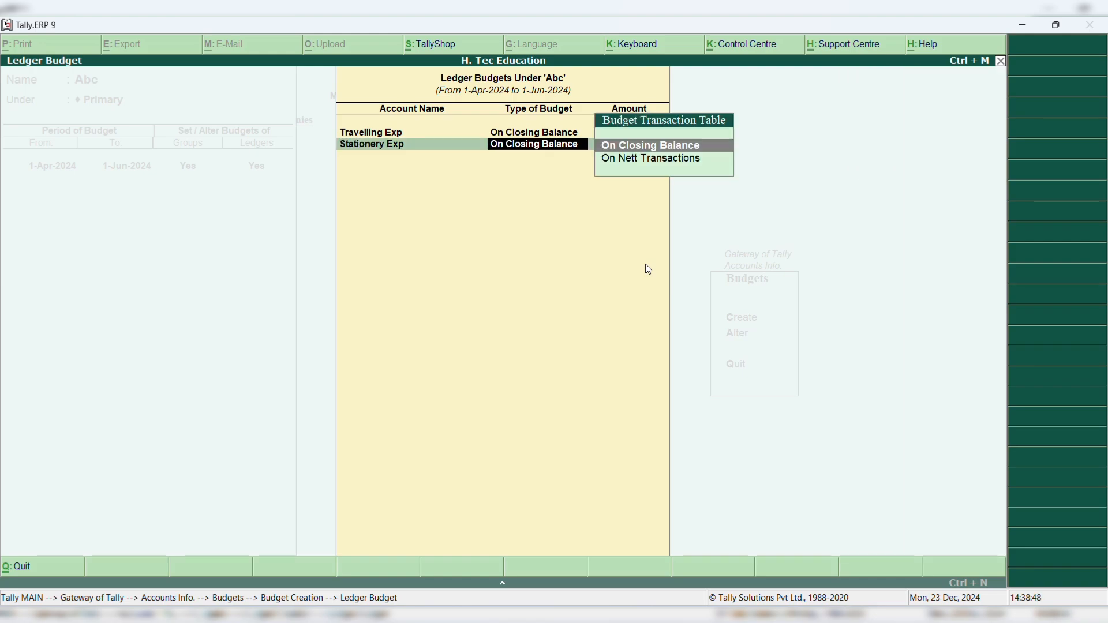
pyautogui.press('Return')
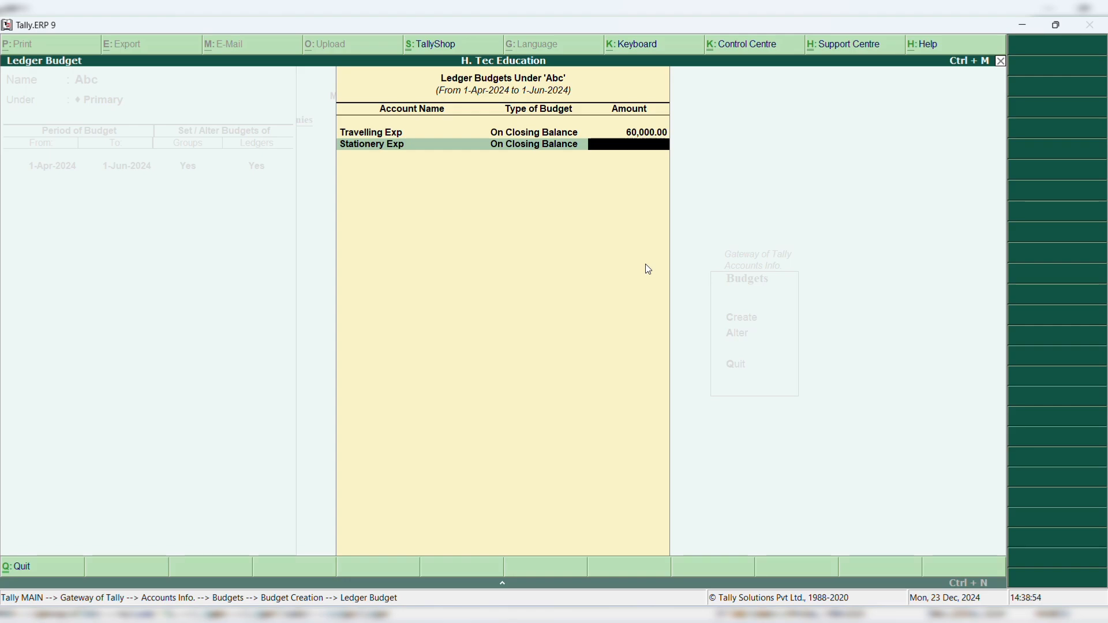
pyautogui.write('75000')
pyautogui.press('Return')
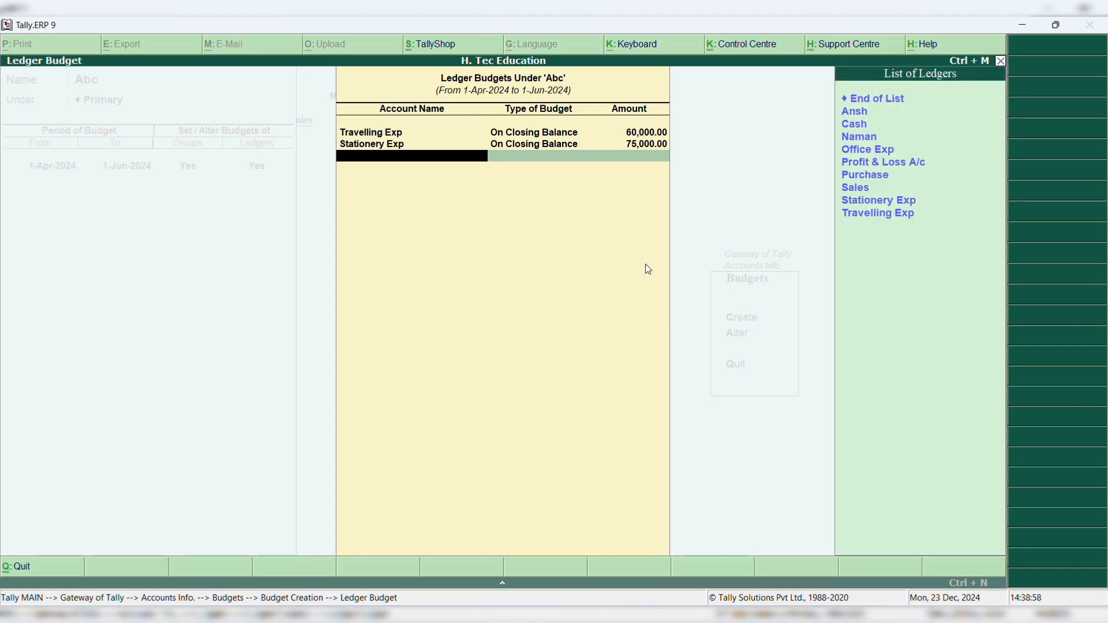
# Step: Add Office Exp to the ledger budgets on closing balance with an amount of 60,000
pyautogui.press('Down')
pyautogui.press('Down')
pyautogui.press('Down')
pyautogui.press('Down')
pyautogui.press('Down')
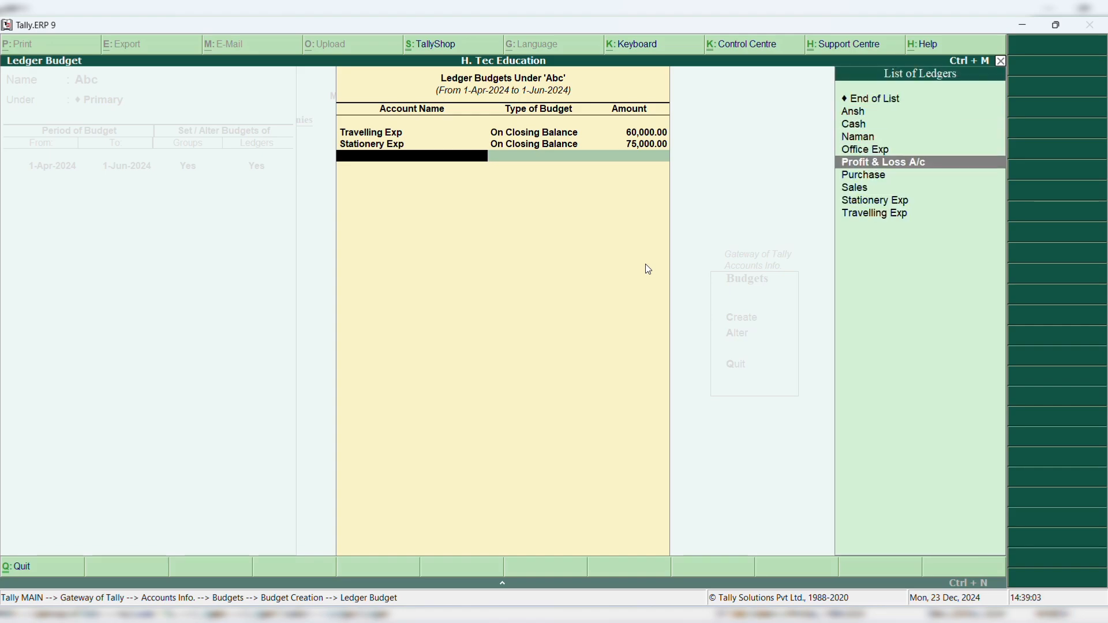
pyautogui.press('Up')
pyautogui.press('Return')
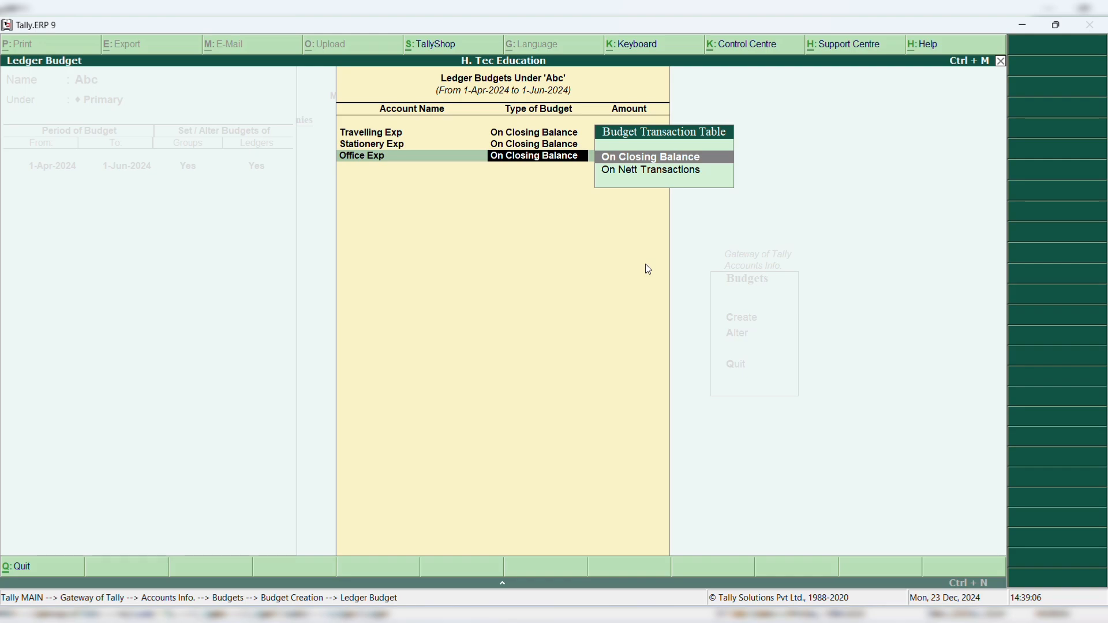
pyautogui.press('Return')
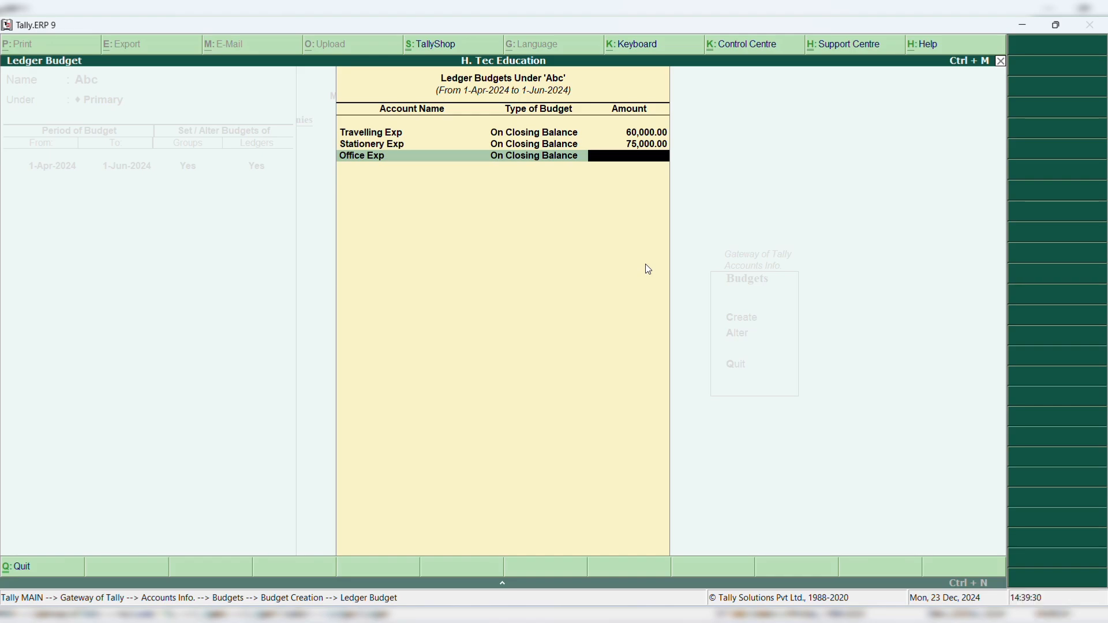
pyautogui.write('60000')
pyautogui.press('Return')
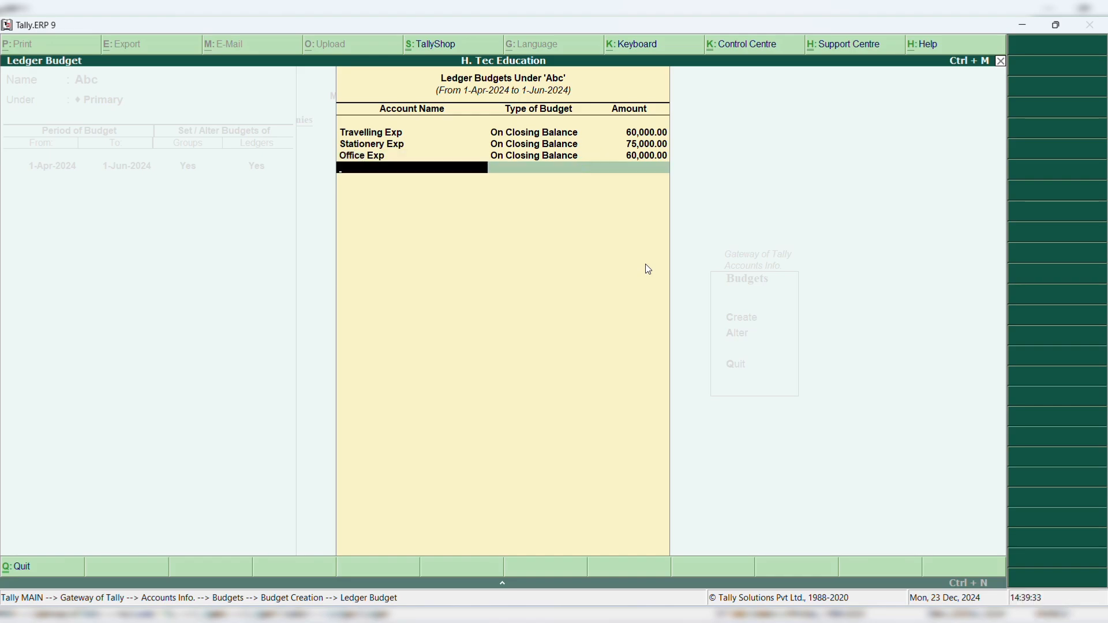
# Step: Complete the ledger budget entries, save the Abc budget and return to the Gateway of Tally
pyautogui.press('Return')
pyautogui.press('BackSpace')
pyautogui.press('Return')
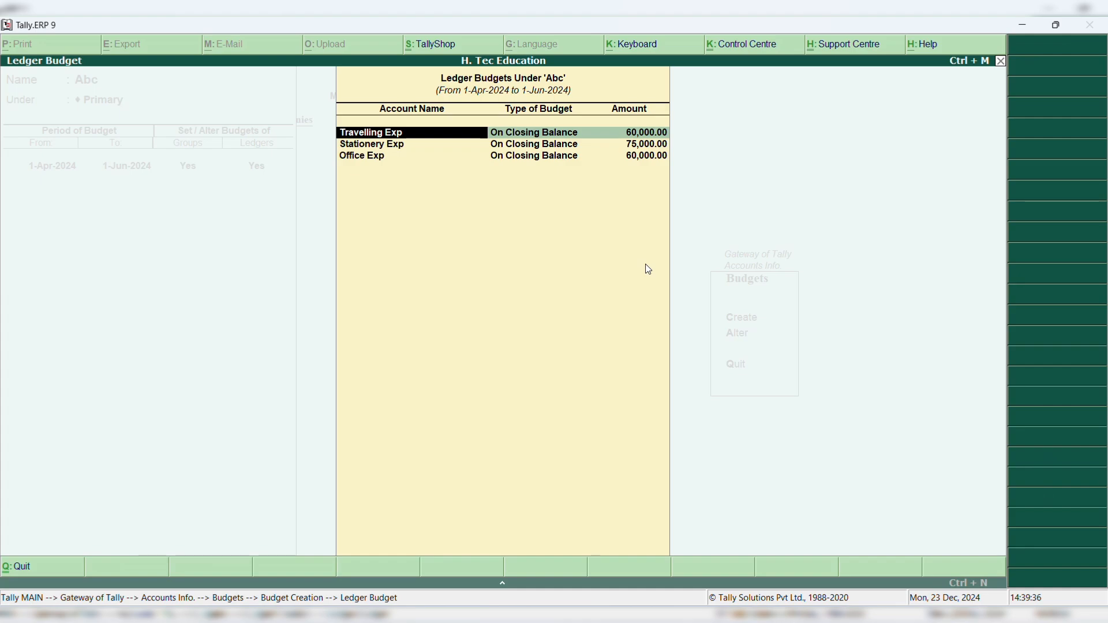
pyautogui.press('Return')
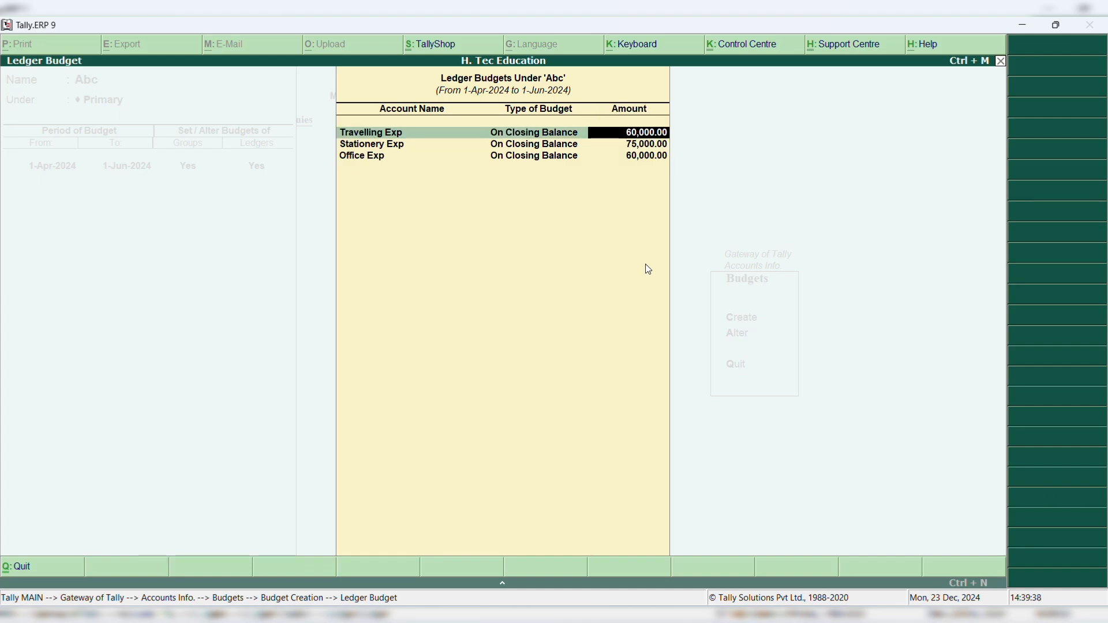
pyautogui.press('Return')
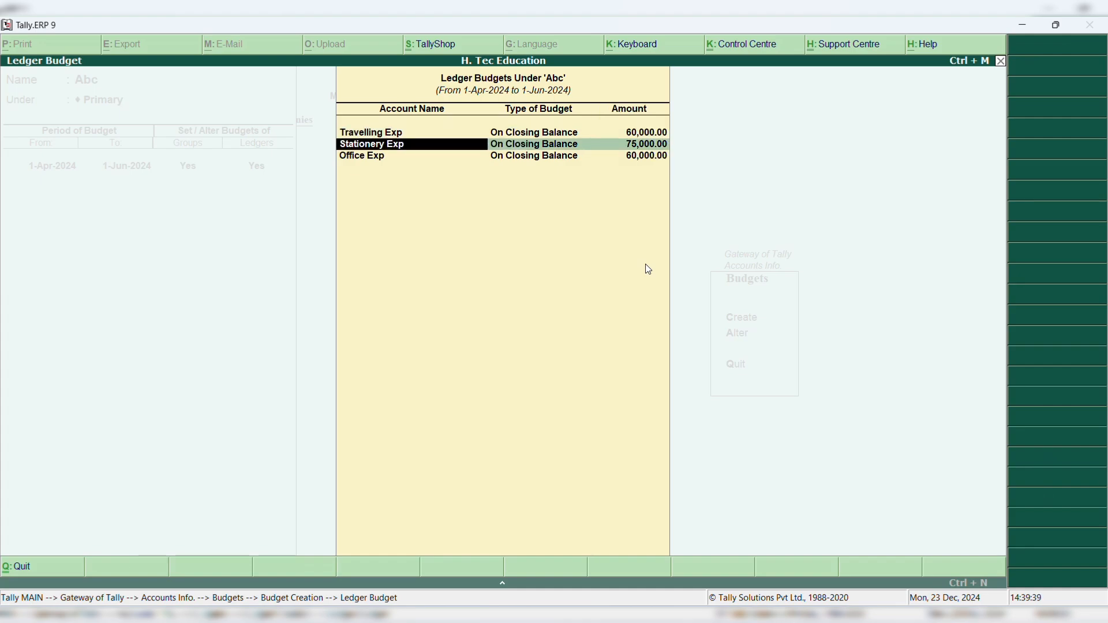
pyautogui.press('Return')
pyautogui.press('Return')
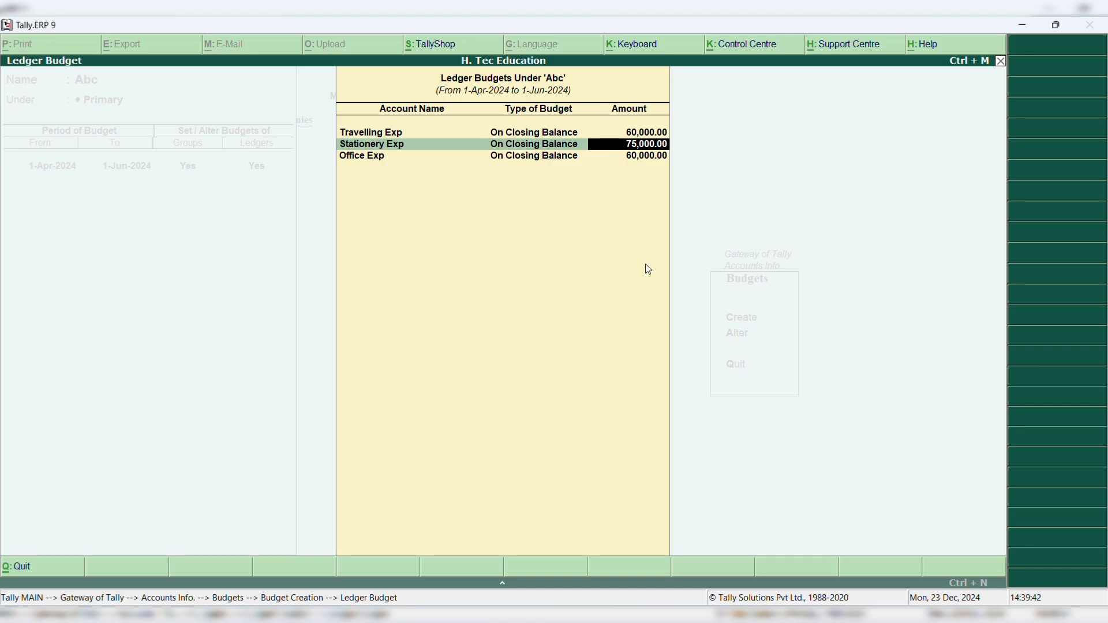
pyautogui.press('Return')
pyautogui.press('Return')
pyautogui.press('Return')
pyautogui.press('Return')
pyautogui.press('Return')
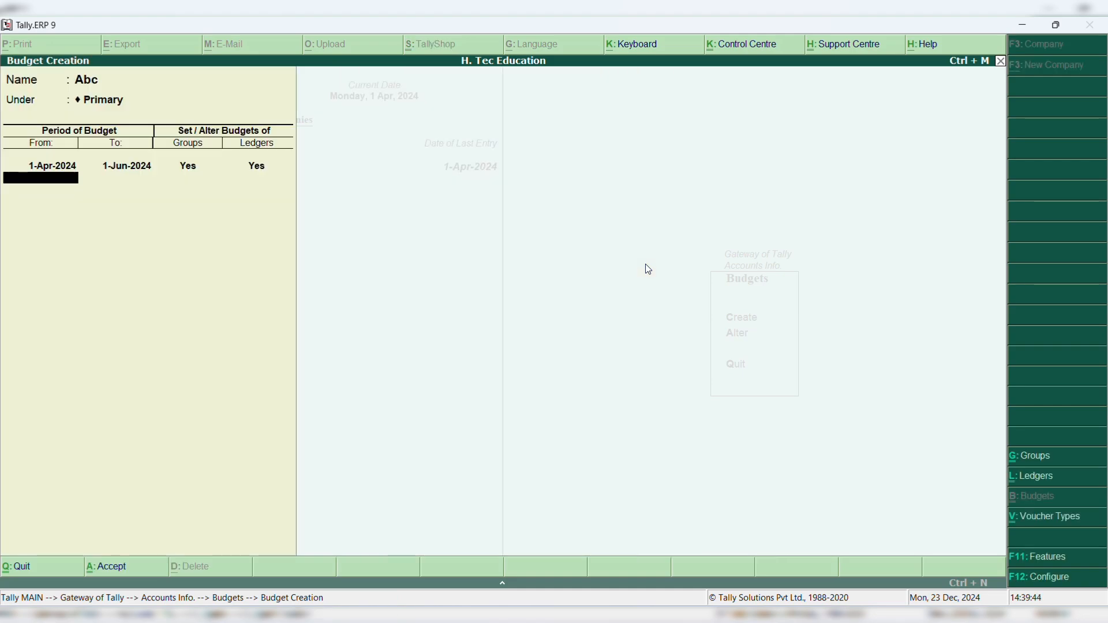
pyautogui.press('Return')
pyautogui.press('Return')
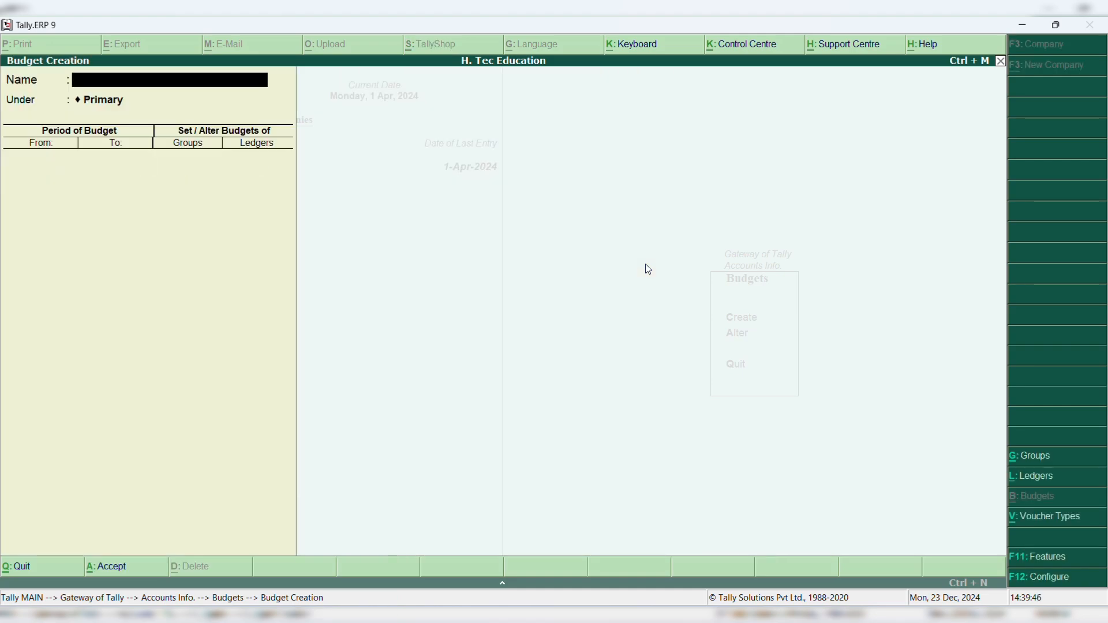
pyautogui.press('Escape')
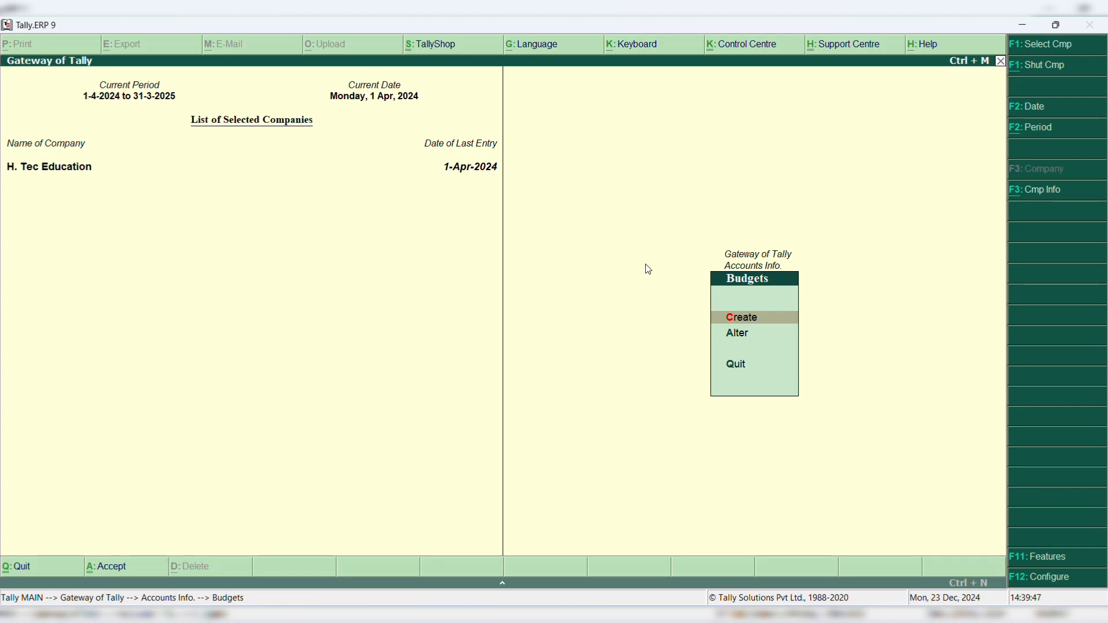
pyautogui.press('Escape')
pyautogui.press('Escape')
# Step: Open the Balance Sheet in detailed view and check the Cash-in-Hand entry under Current Assets
pyautogui.press('Down')
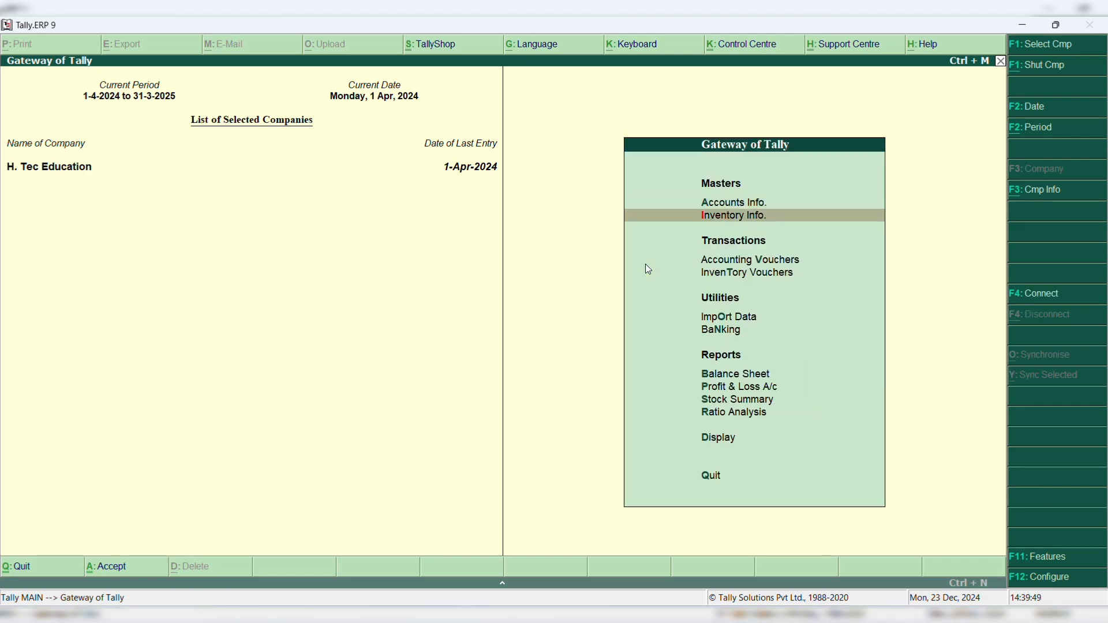
pyautogui.press('Down')
pyautogui.press('Down')
pyautogui.press('Down')
pyautogui.press('Down')
pyautogui.press('Down')
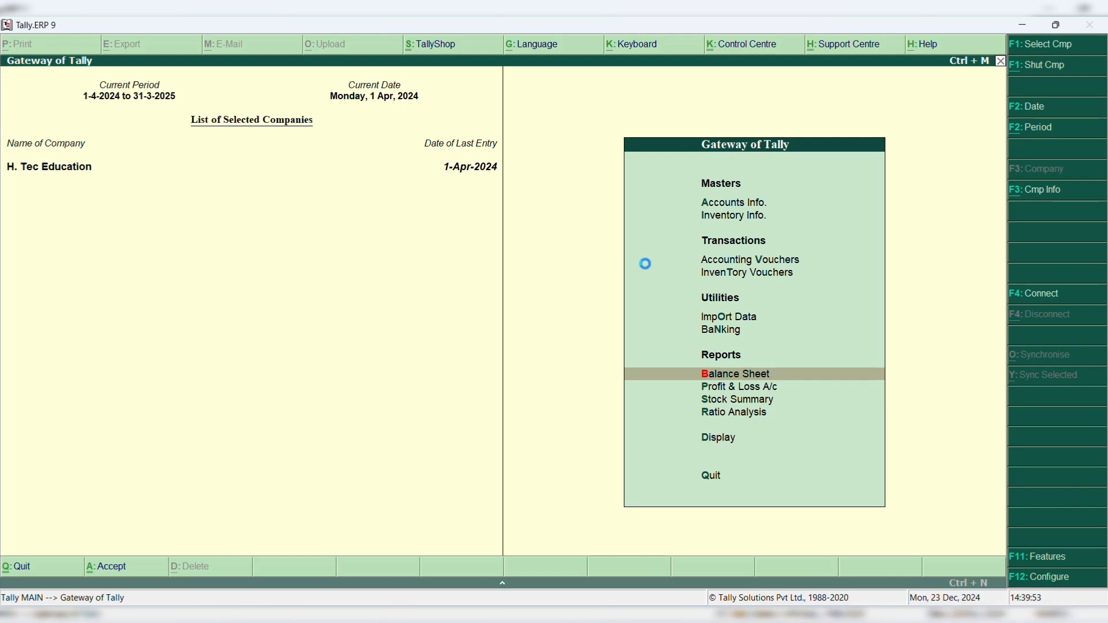
pyautogui.hotkey('alt', 'F1')
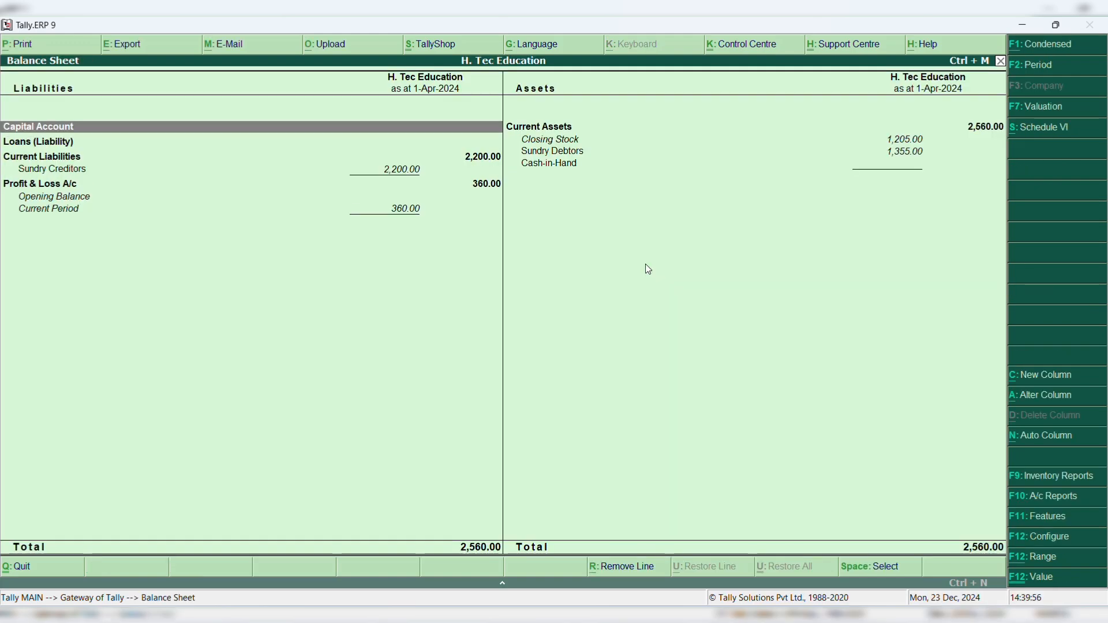
pyautogui.press('Right')
pyautogui.press('Down')
pyautogui.press('Down')
pyautogui.press('Down')
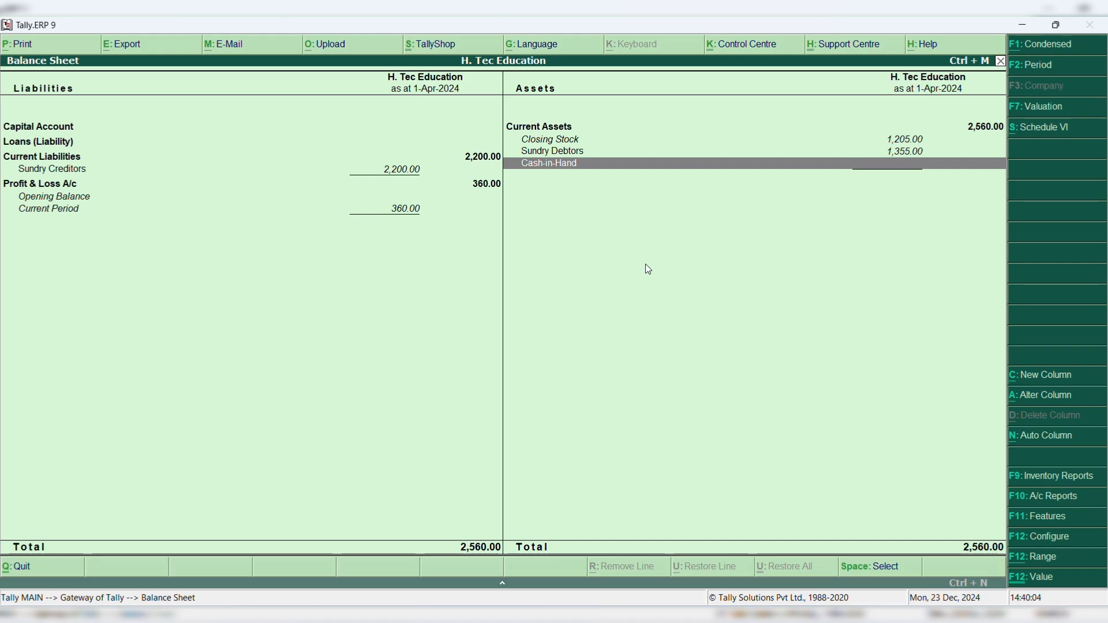
pyautogui.press('Escape')
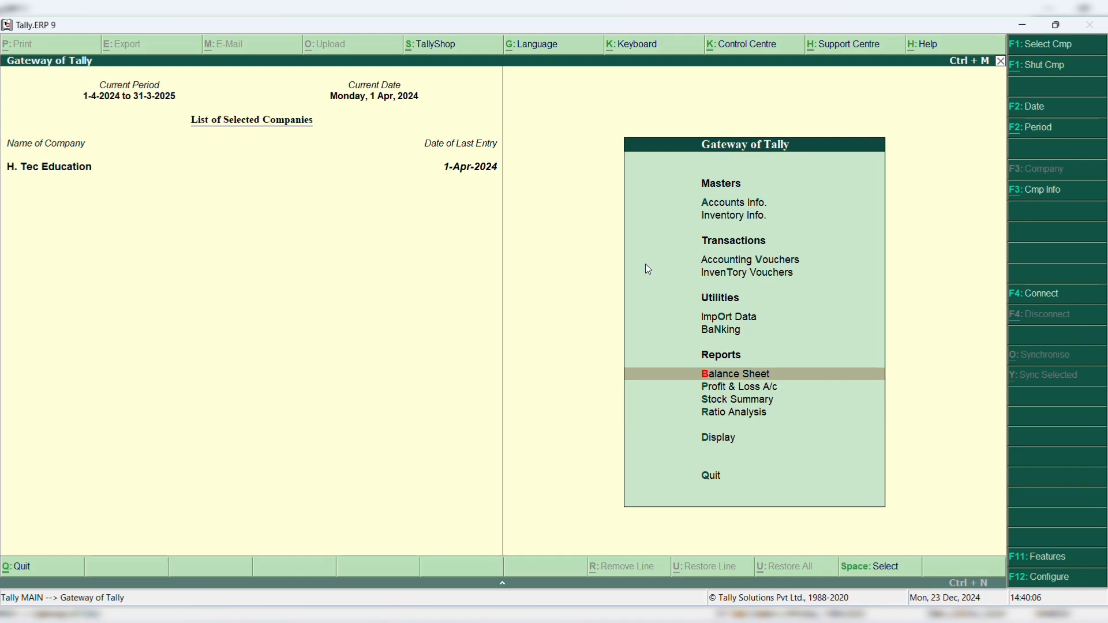
# Step: Start a new receipt voucher in Accounting Vouchers and look for a capital ledger for its credit line
pyautogui.press('Up')
pyautogui.press('Up')
pyautogui.press('Up')
pyautogui.press('Up')
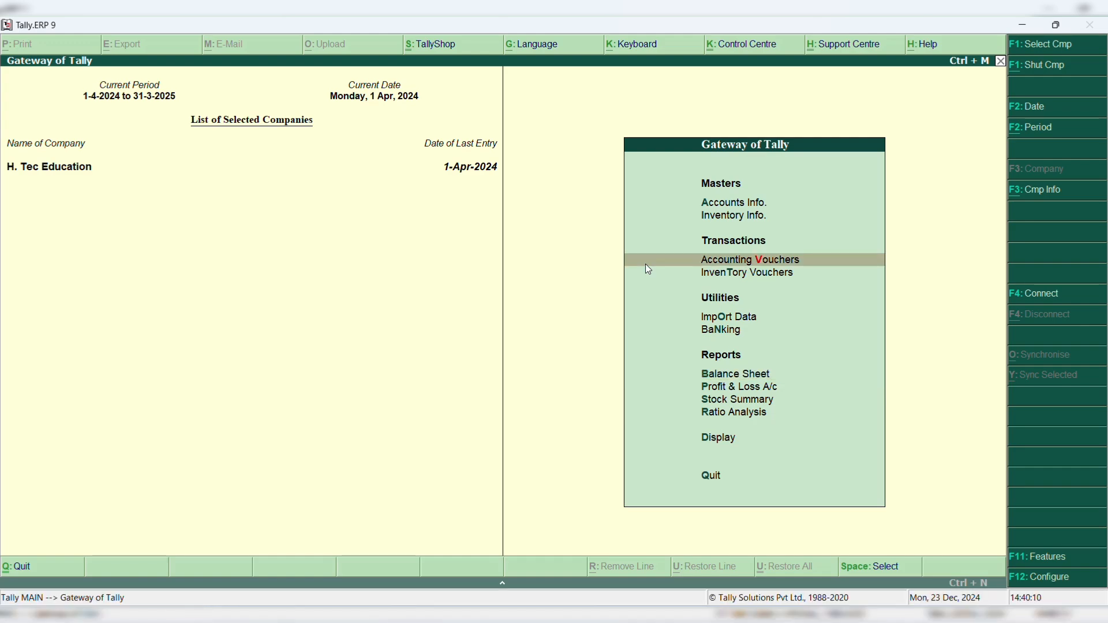
pyautogui.press('Return')
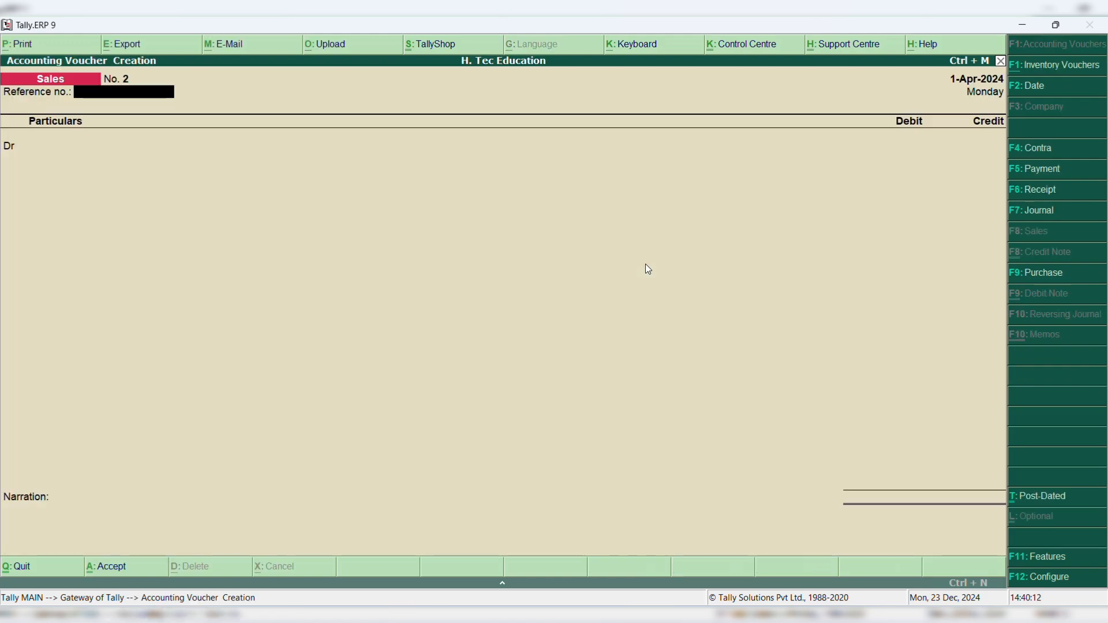
pyautogui.press('F6')
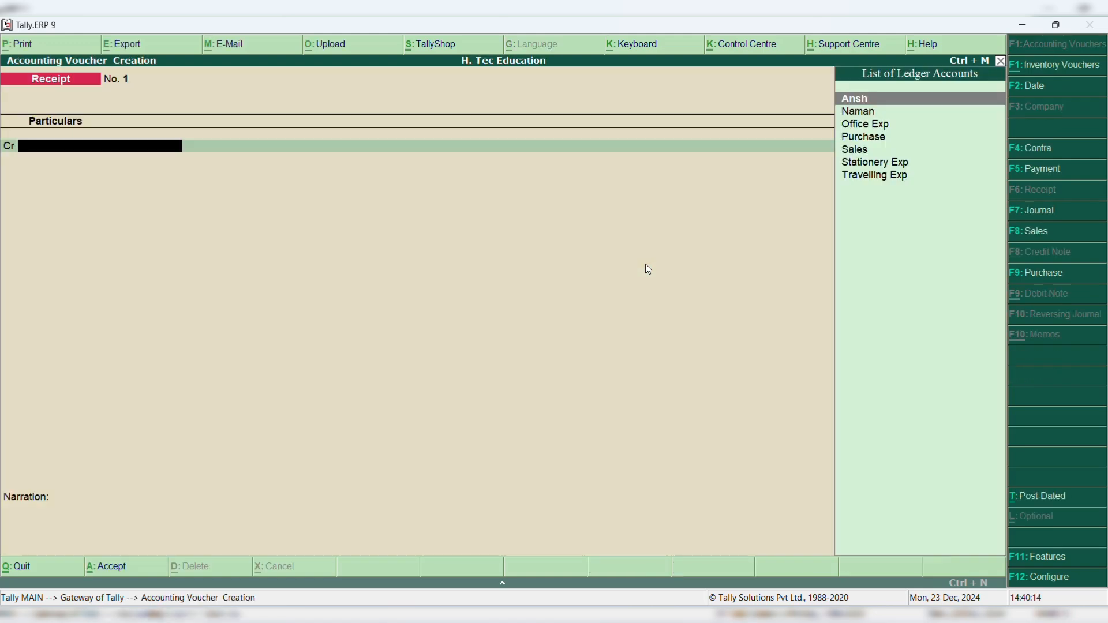
pyautogui.write('ca')
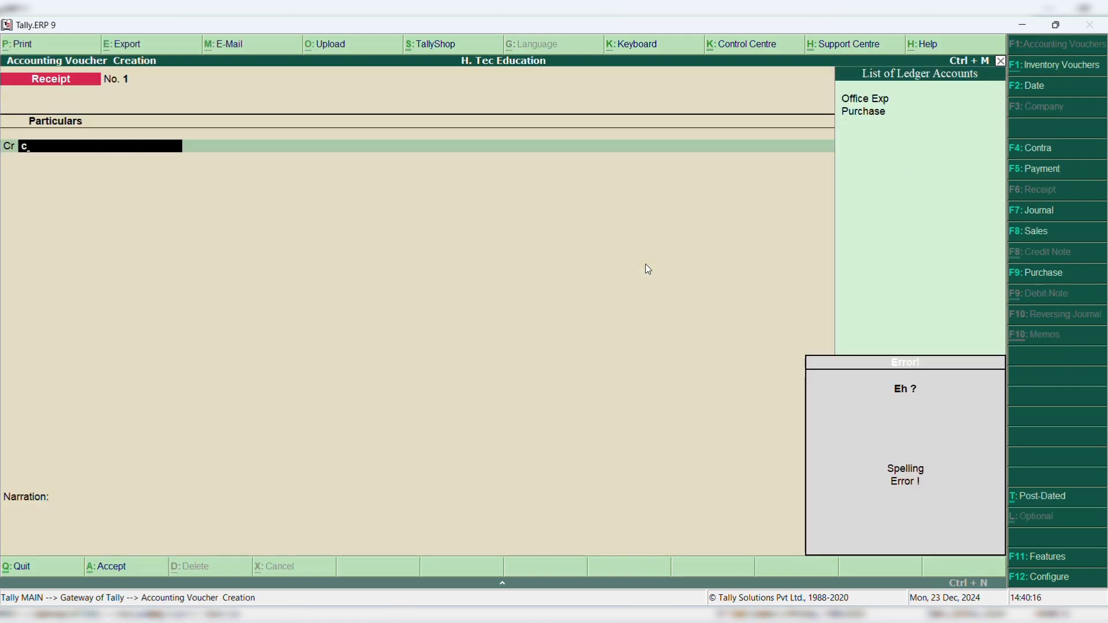
# Step: Create a ledger named Capital under Capital Account from the receipt's credit line, keeping the remaining defaults
pyautogui.hotkey('alt', 'c')
pyautogui.write('Capital')
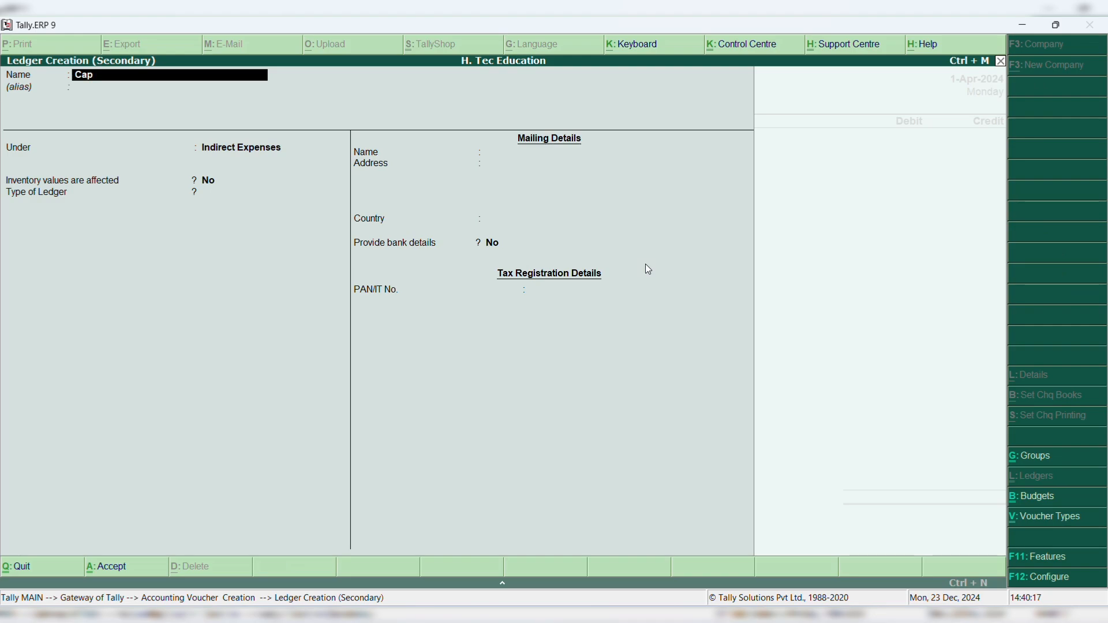
pyautogui.press('Return')
pyautogui.press('Return')
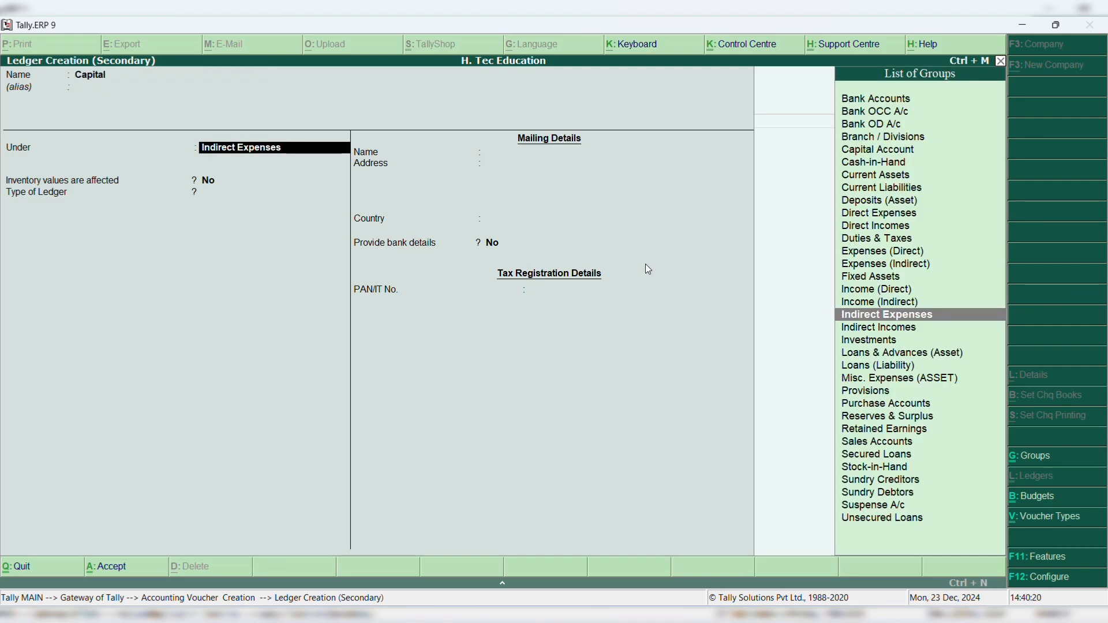
pyautogui.write('Ca')
pyautogui.press('Down')
pyautogui.press('Return')
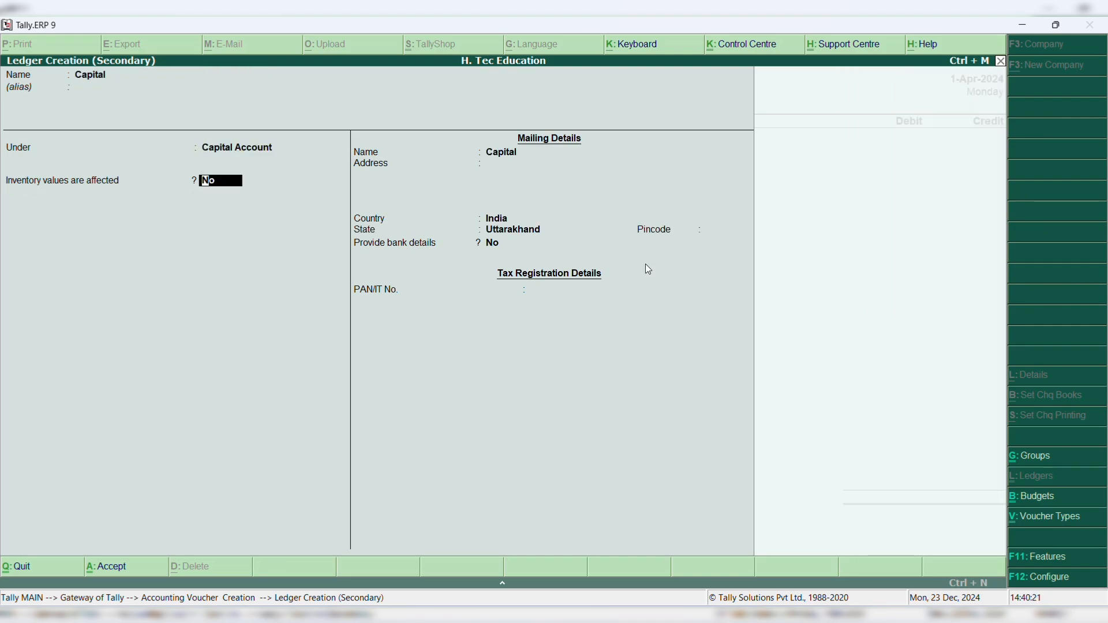
pyautogui.press('Return')
pyautogui.press('Return')
pyautogui.press('Return')
pyautogui.press('Return')
pyautogui.press('Return')
pyautogui.press('Return')
pyautogui.press('Return')
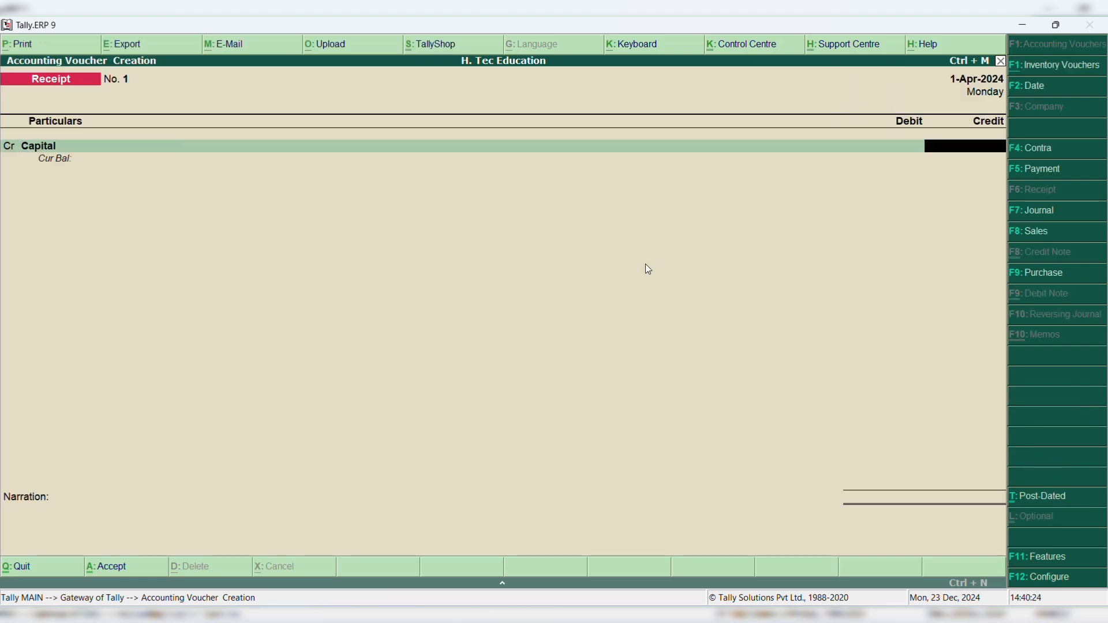
# Step: Credit Capital with 5,00,000, debit Cash for the same amount, and save the receipt voucher
pyautogui.write('500000')
pyautogui.press('Return')
pyautogui.press('Return')
pyautogui.write('Cash')
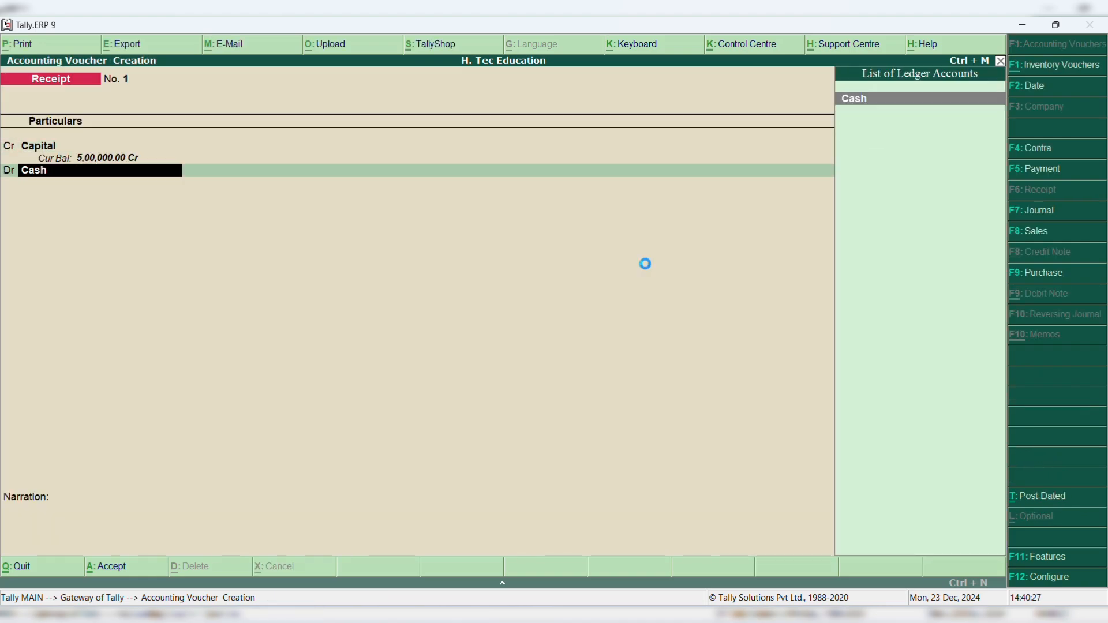
pyautogui.press('Return')
pyautogui.press('Return')
pyautogui.press('Return')
pyautogui.press('y')
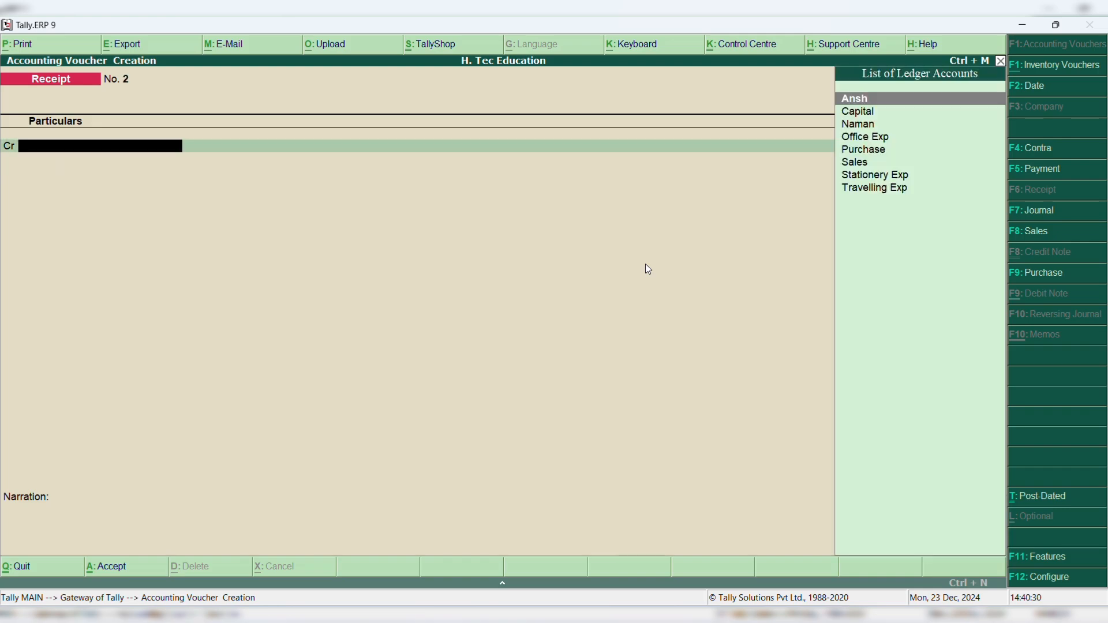
pyautogui.press('Escape')
# Step: Reopen the detailed Balance Sheet and check Cash-in-Hand following the capital receipt
pyautogui.press('Down')
pyautogui.press('Down')
pyautogui.press('Down')
pyautogui.press('Down')
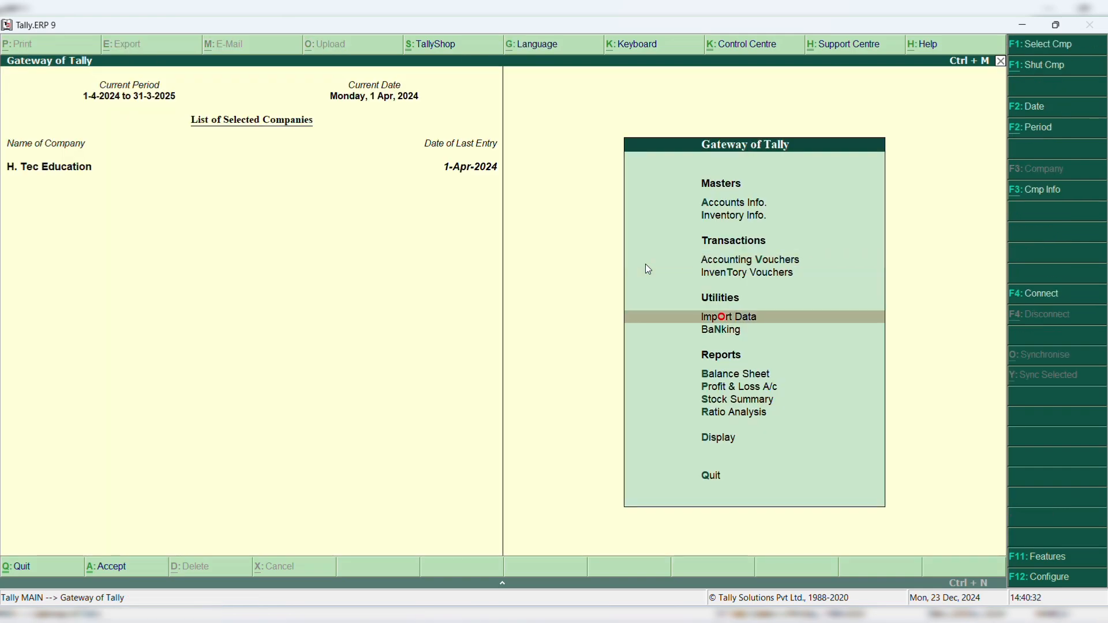
pyautogui.press('Return')
pyautogui.hotkey('alt', 'F1')
pyautogui.press('Right')
pyautogui.press('Down')
pyautogui.press('Down')
pyautogui.press('Down')
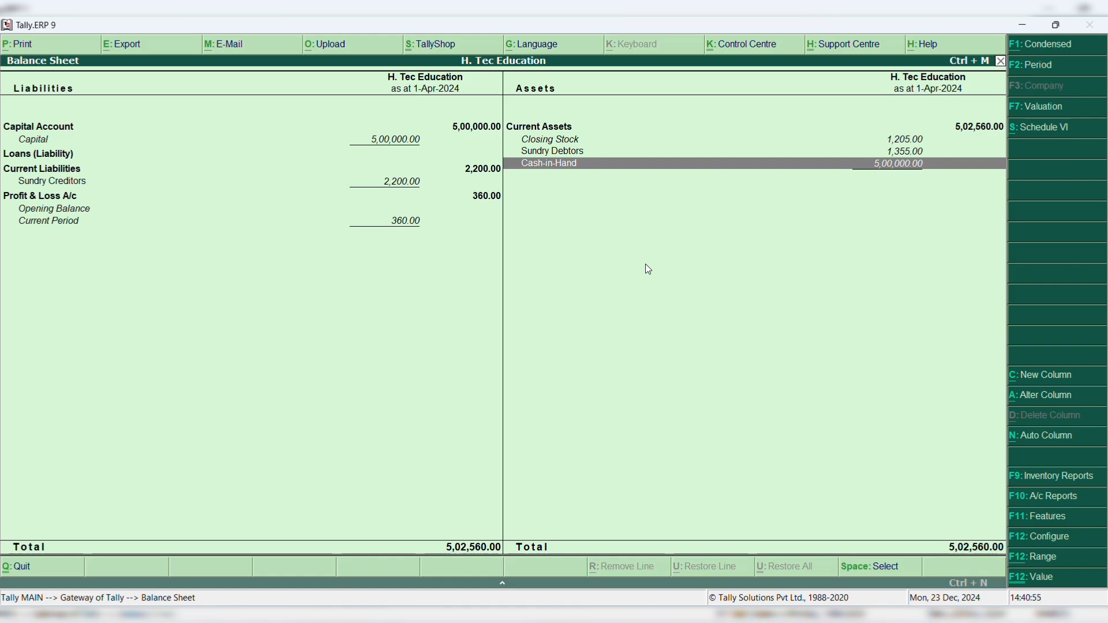
pyautogui.press('Escape')
# Step: Start a new payment voucher in Accounting Vouchers with the voucher date 1-Apr-2024
pyautogui.press('Up')
pyautogui.press('Up')
pyautogui.press('Up')
pyautogui.press('Up')
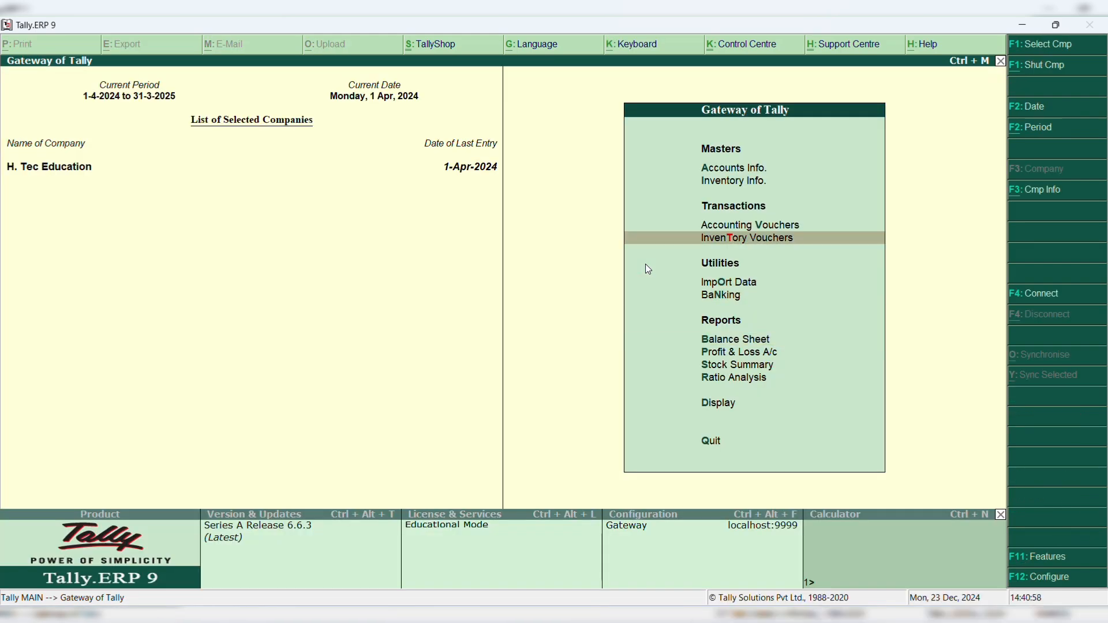
pyautogui.press('Return')
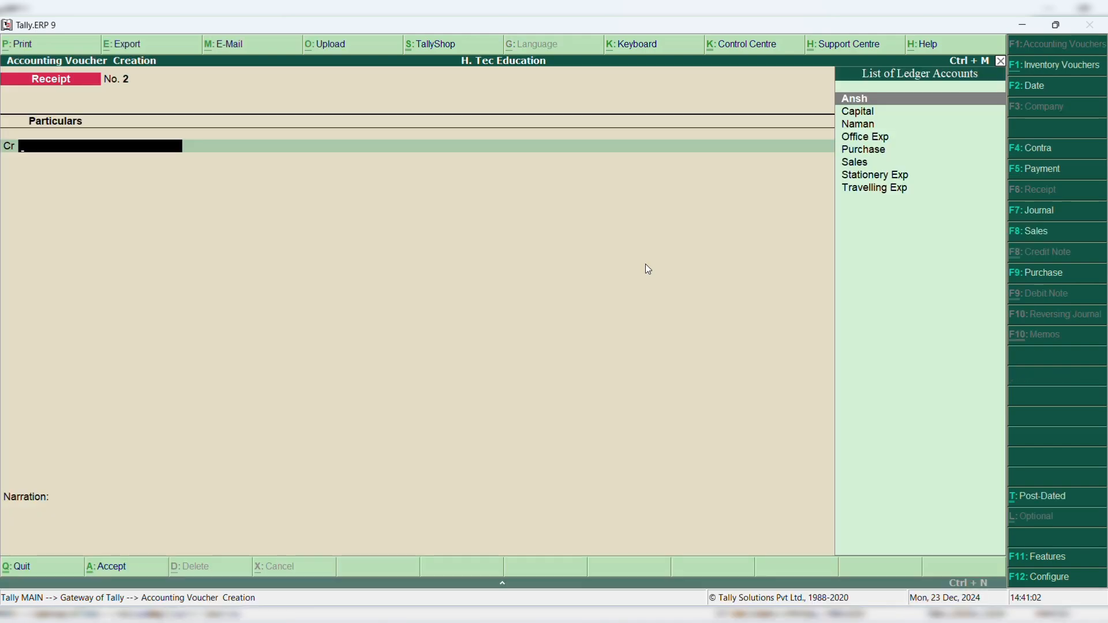
pyautogui.press('F5')
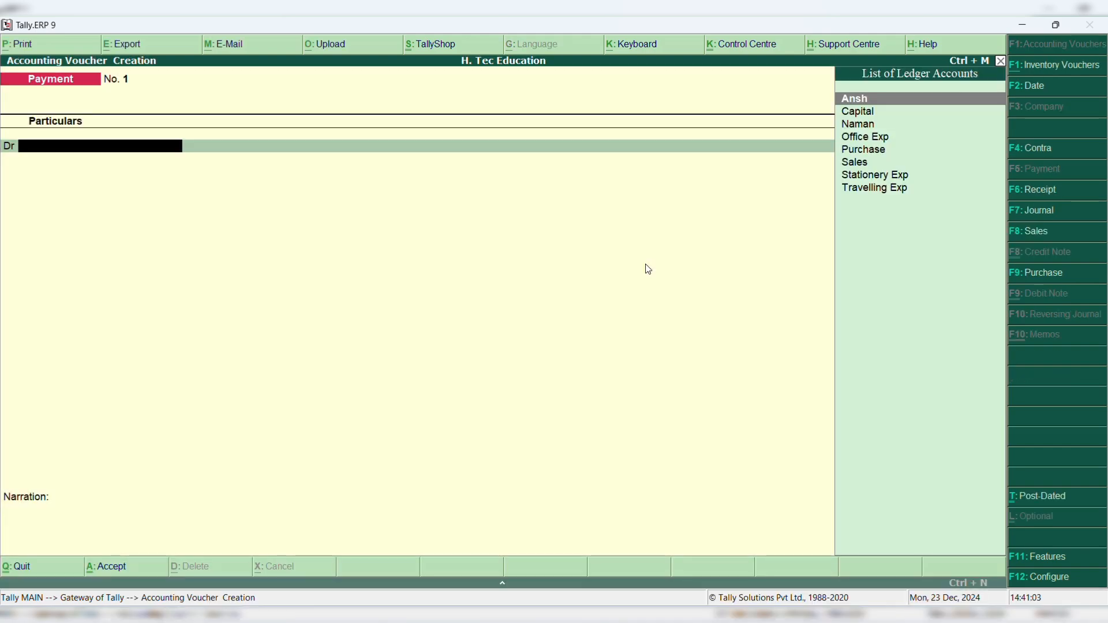
pyautogui.press('F2')
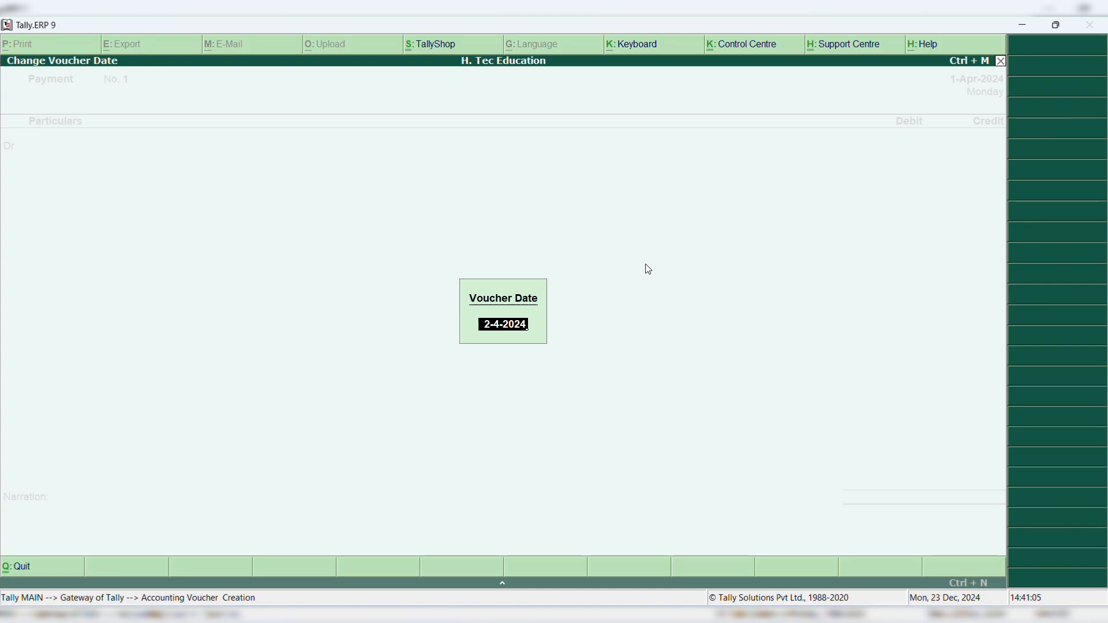
pyautogui.write('1-4-')
pyautogui.press('Return')
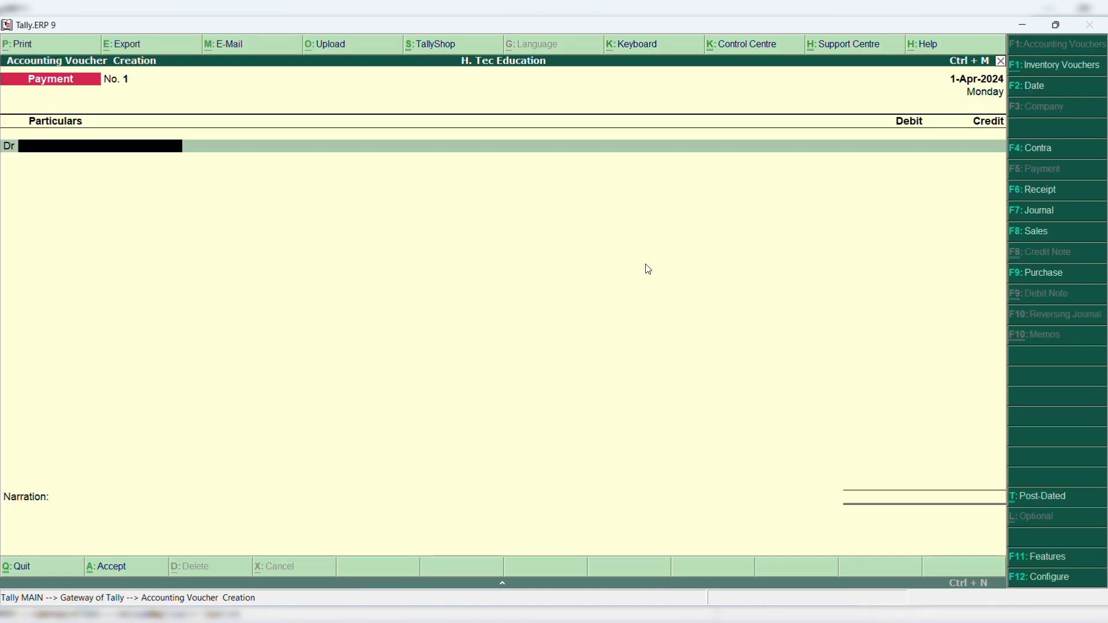
# Step: Debit Travelling Exp with 15,000 in the payment voucher
pyautogui.write('Tra')
pyautogui.press('Return')
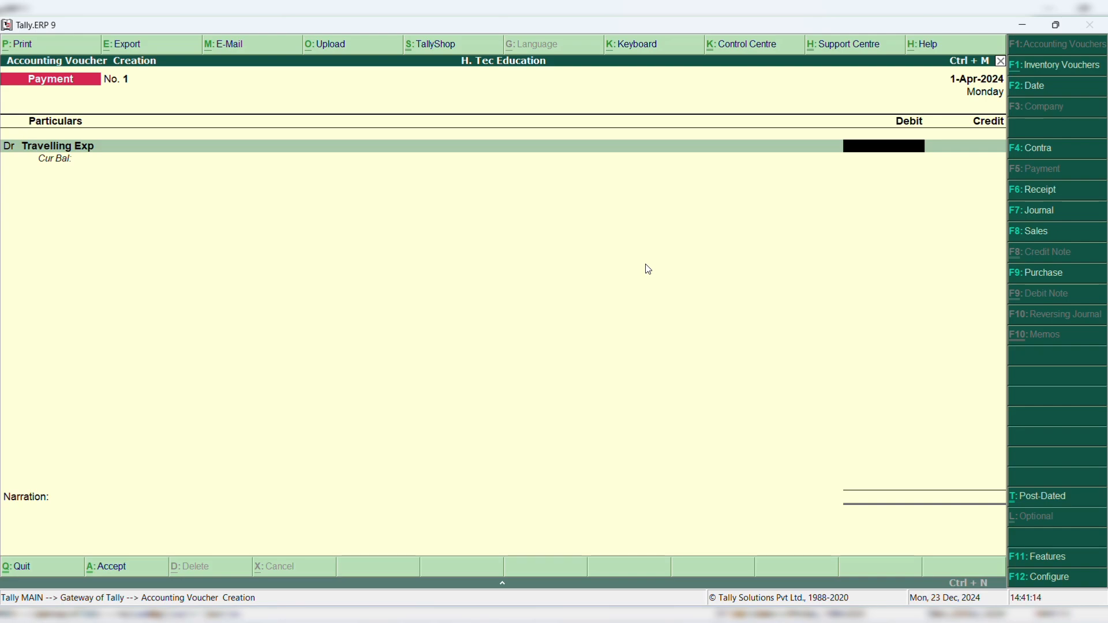
pyautogui.write('15000')
pyautogui.press('Return')
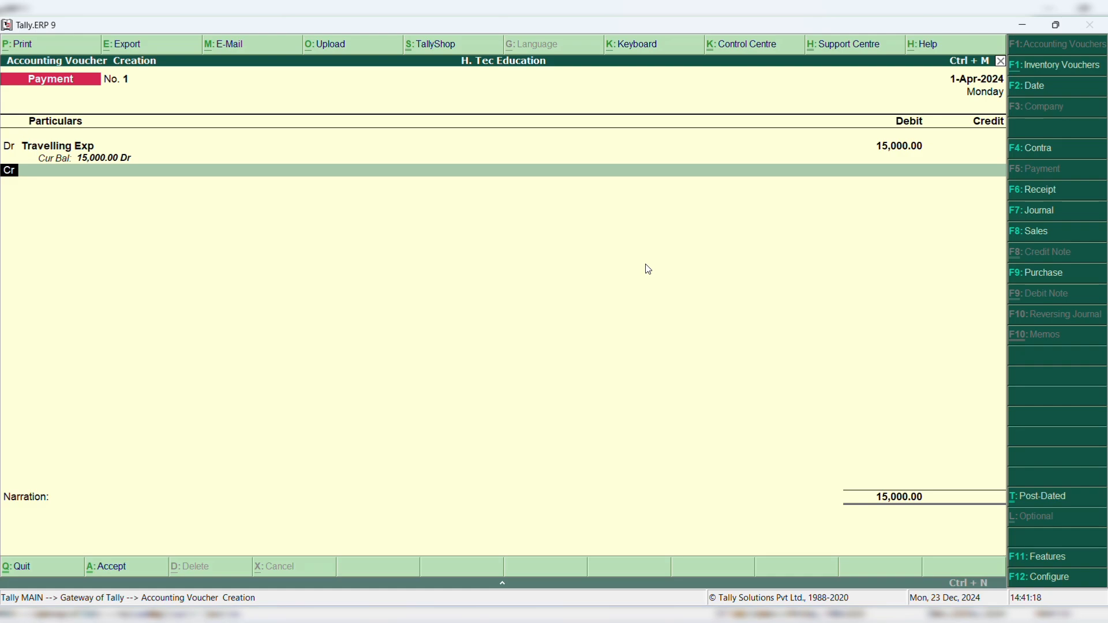
# Step: Add a debit line for Office Exp with 16,000 to the April payment voucher
pyautogui.press('d')
pyautogui.press('Return')
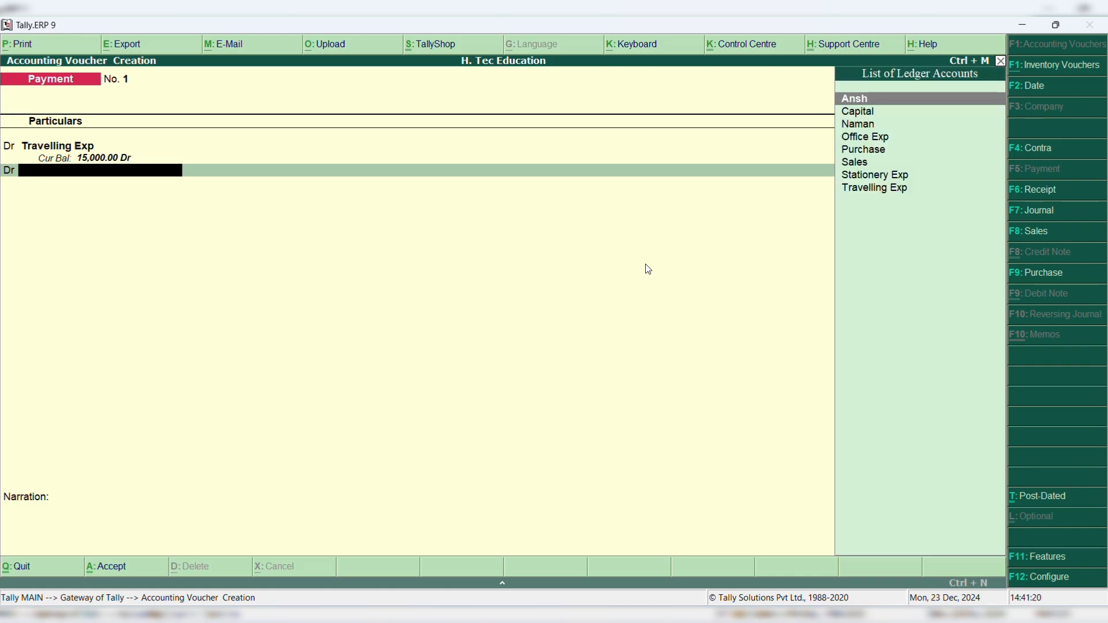
pyautogui.write('Office')
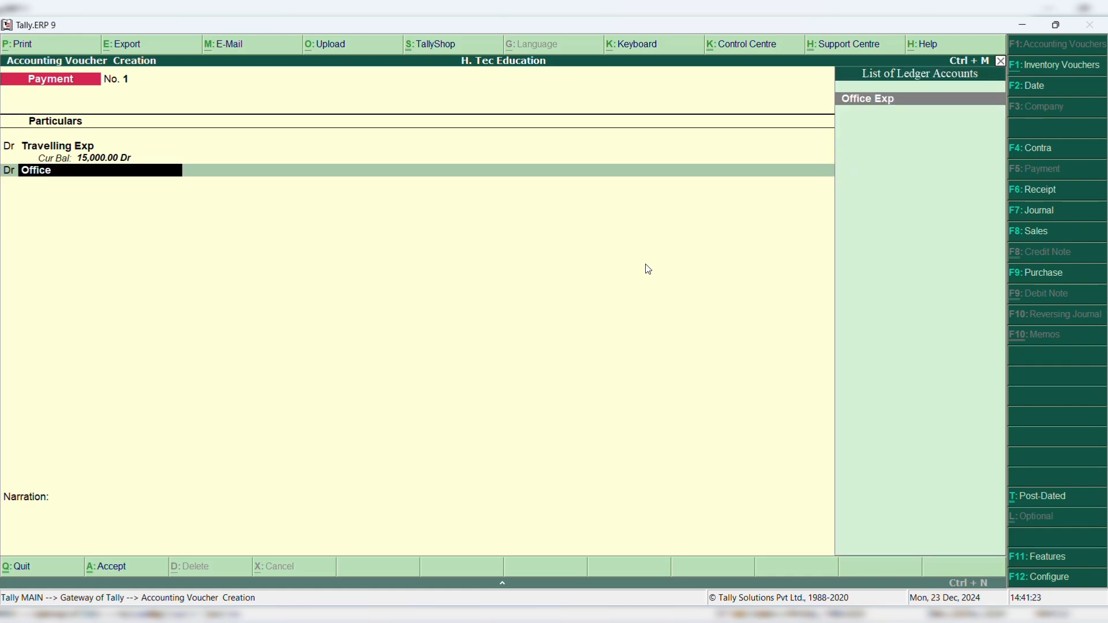
pyautogui.press('Return')
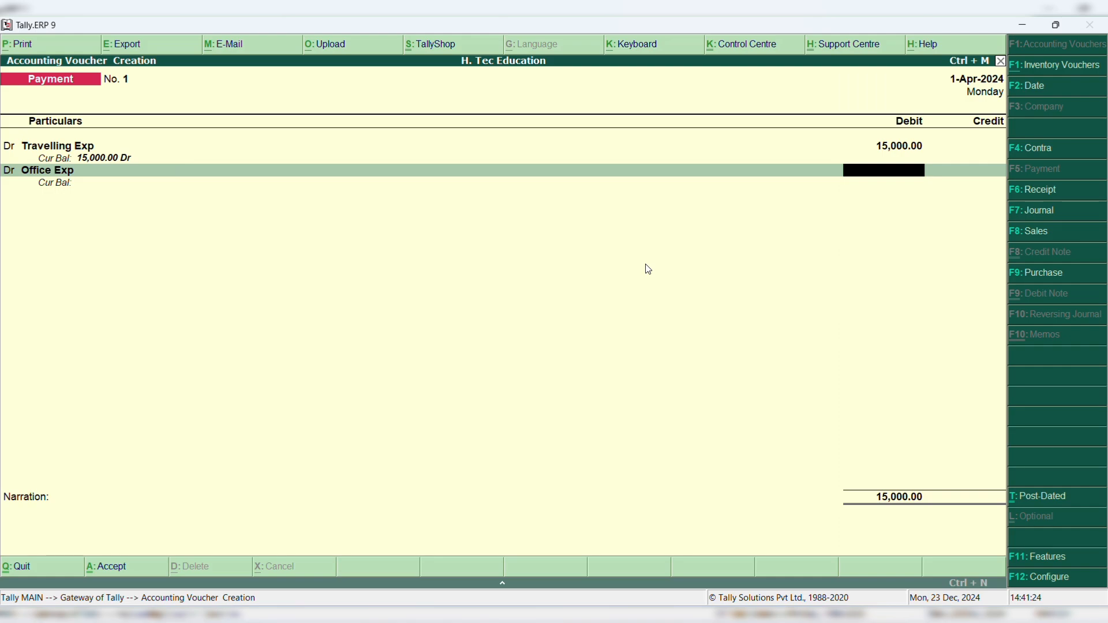
pyautogui.write('16000')
pyautogui.press('Return')
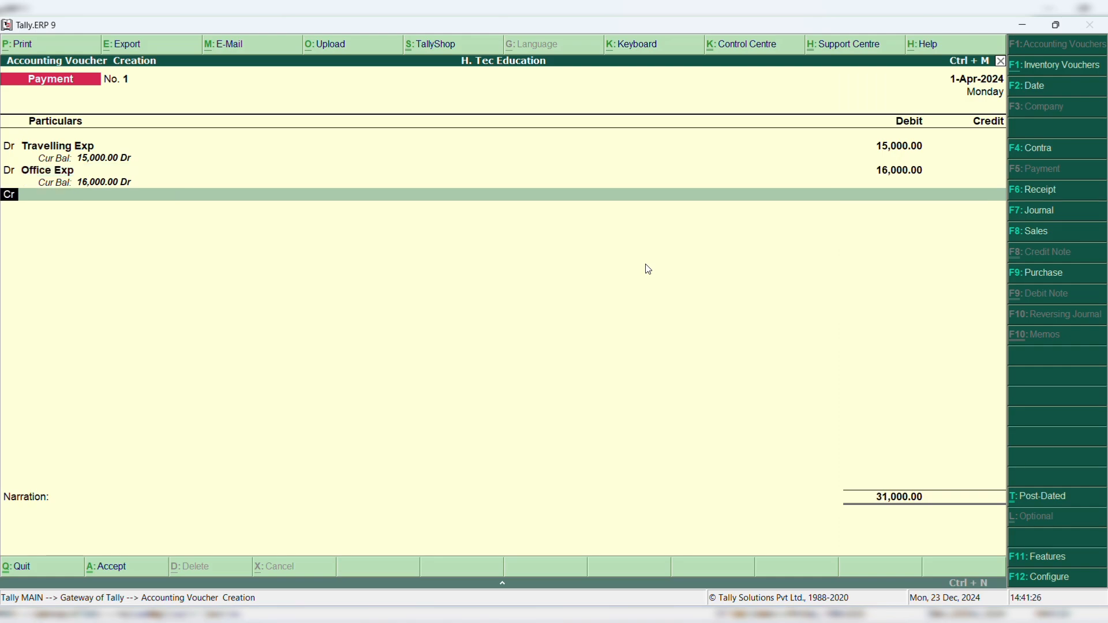
# Step: Add a debit line for Stationery Exp with 12,500 to the April payment voucher
pyautogui.write('d')
pyautogui.press('Return')
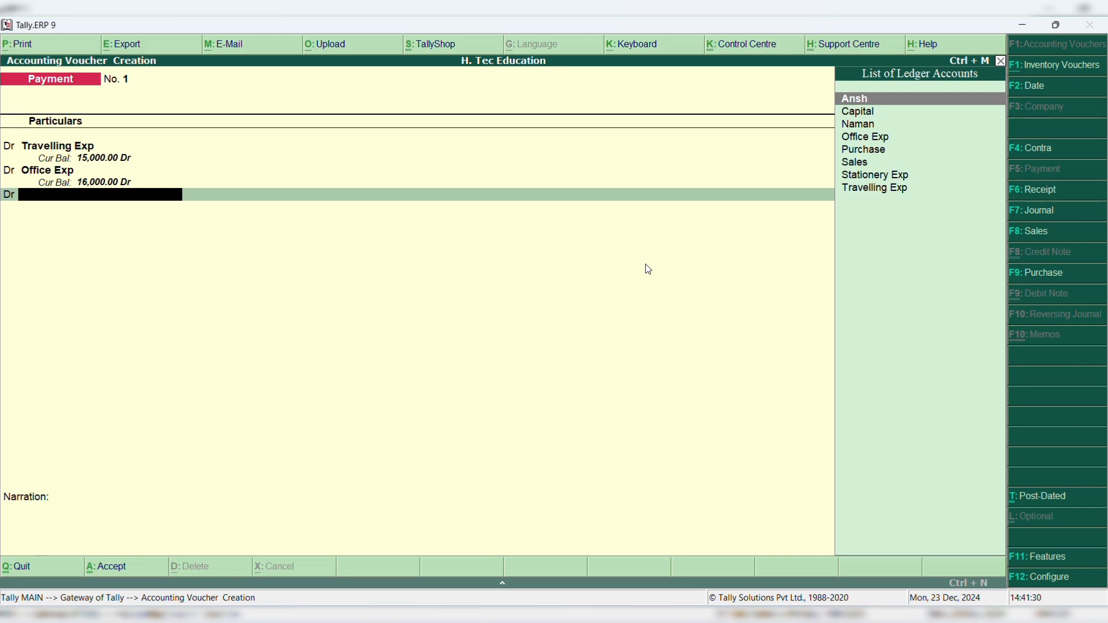
pyautogui.write('S')
pyautogui.press('Return')
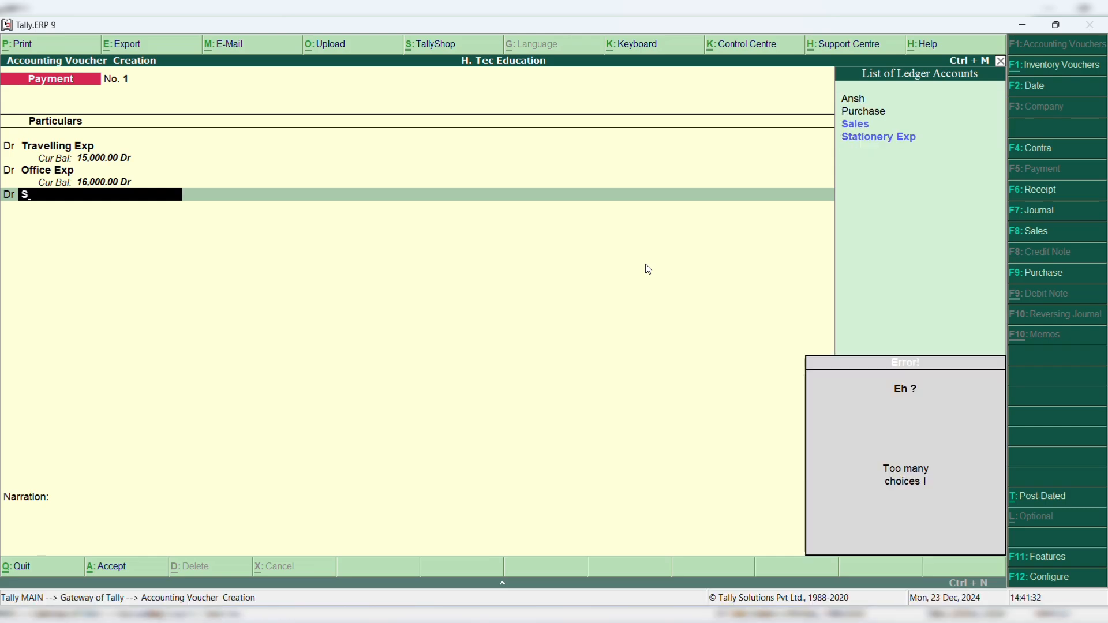
pyautogui.press('Down')
pyautogui.press('Return')
pyautogui.write('1')
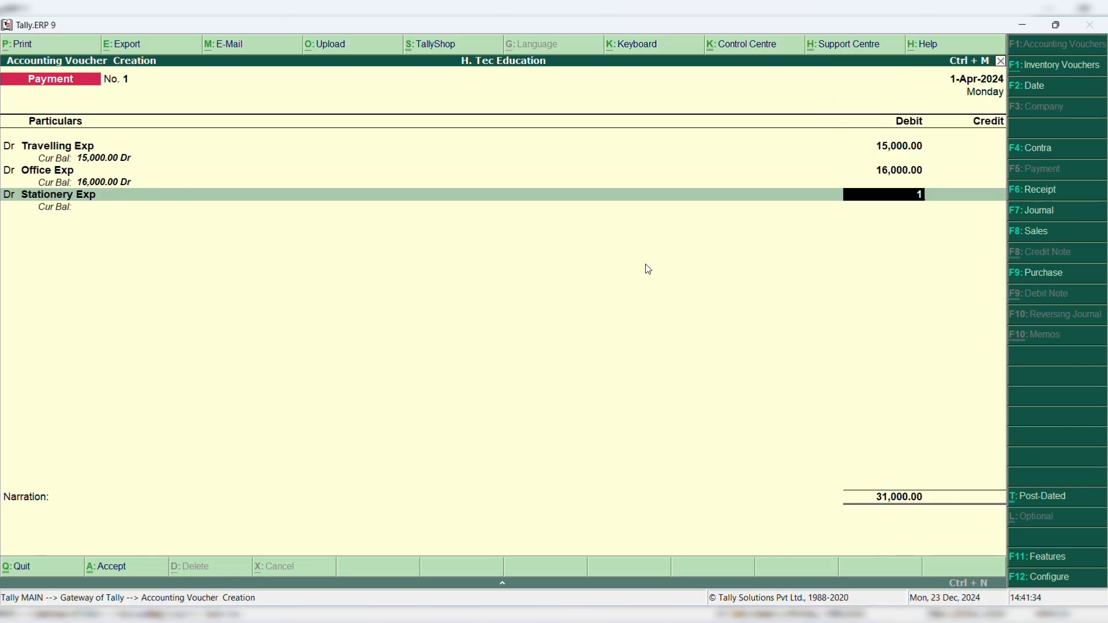
pyautogui.write('2,500')
pyautogui.press('Return')
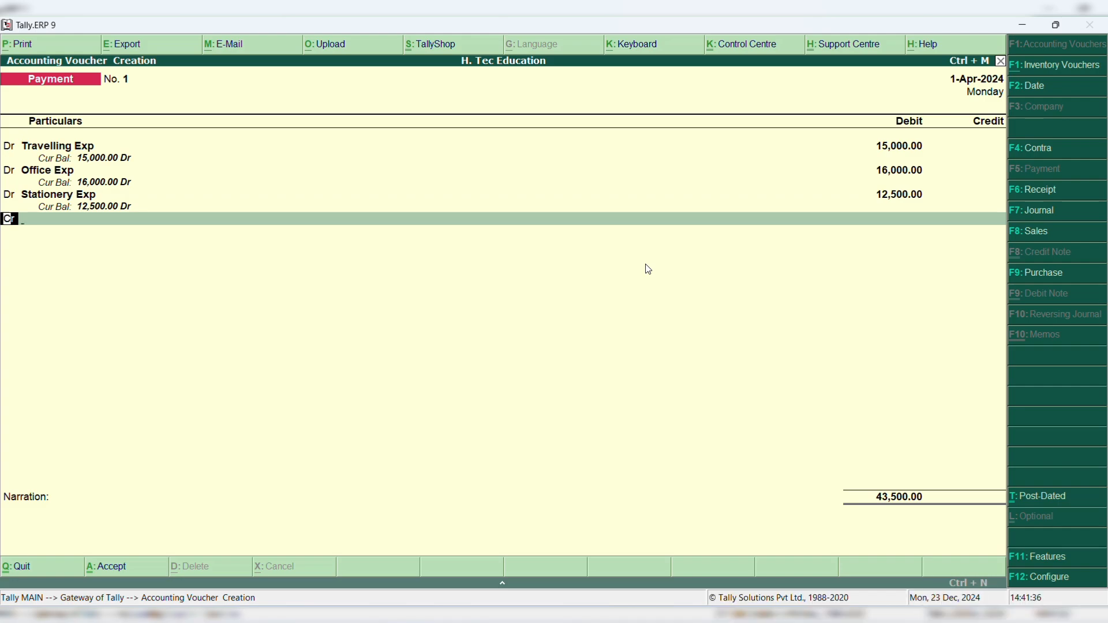
# Step: Credit Cash with 43,500 to balance the April payment voucher
pyautogui.write('Cash')
pyautogui.press('Return')
pyautogui.press('Return')
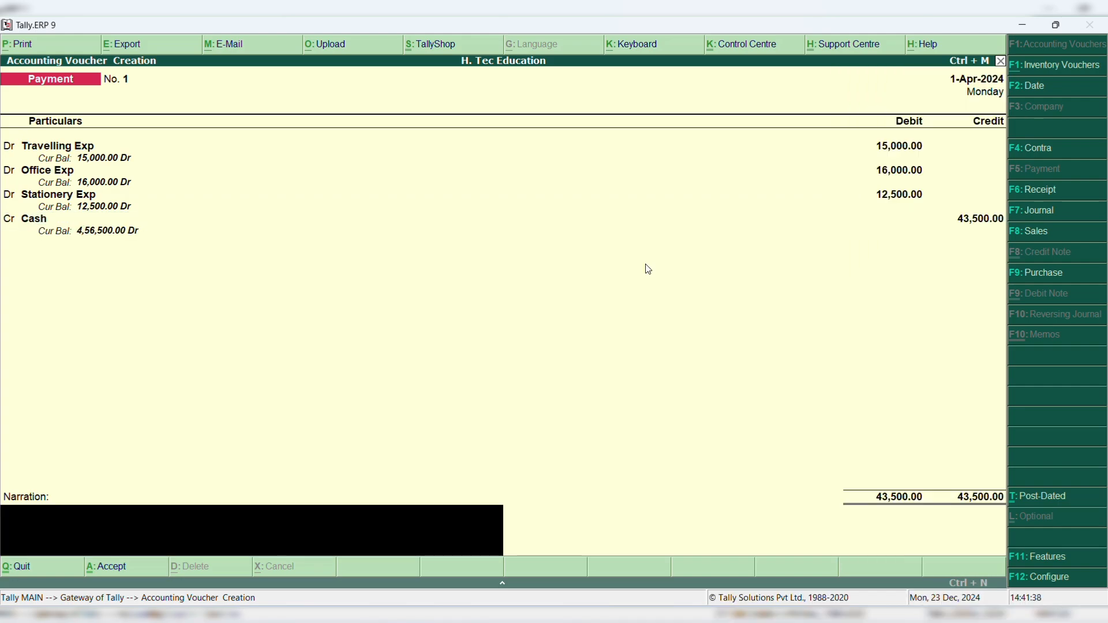
# Step: Enter the narration "being exp paid for april" and save the payment voucher
pyautogui.write('being exp paid for april')
pyautogui.press('Return')
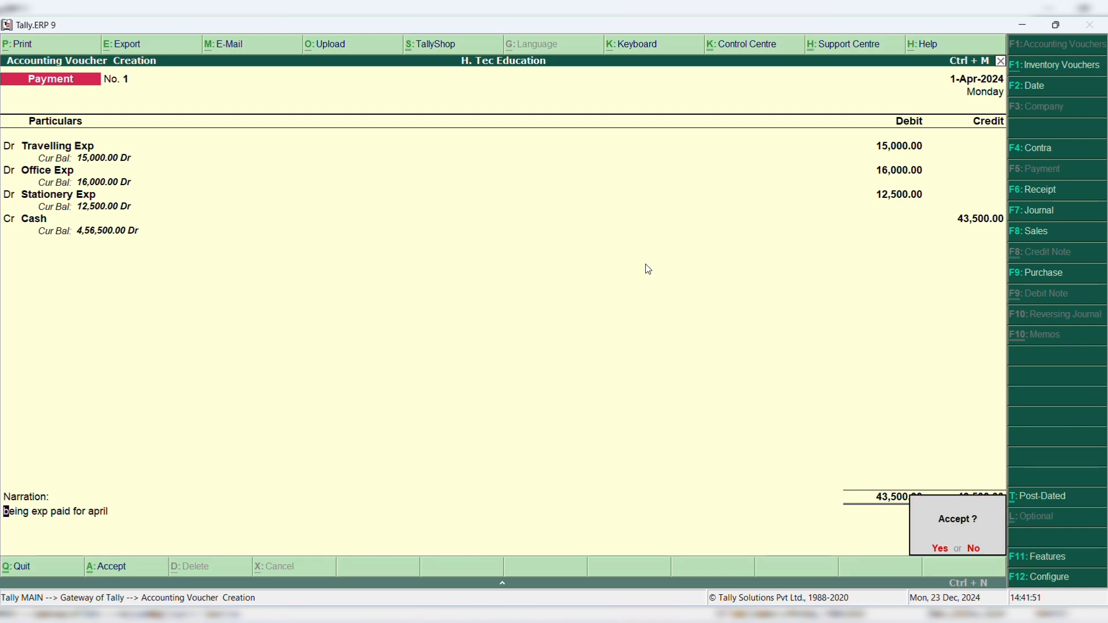
pyautogui.press('Escape')
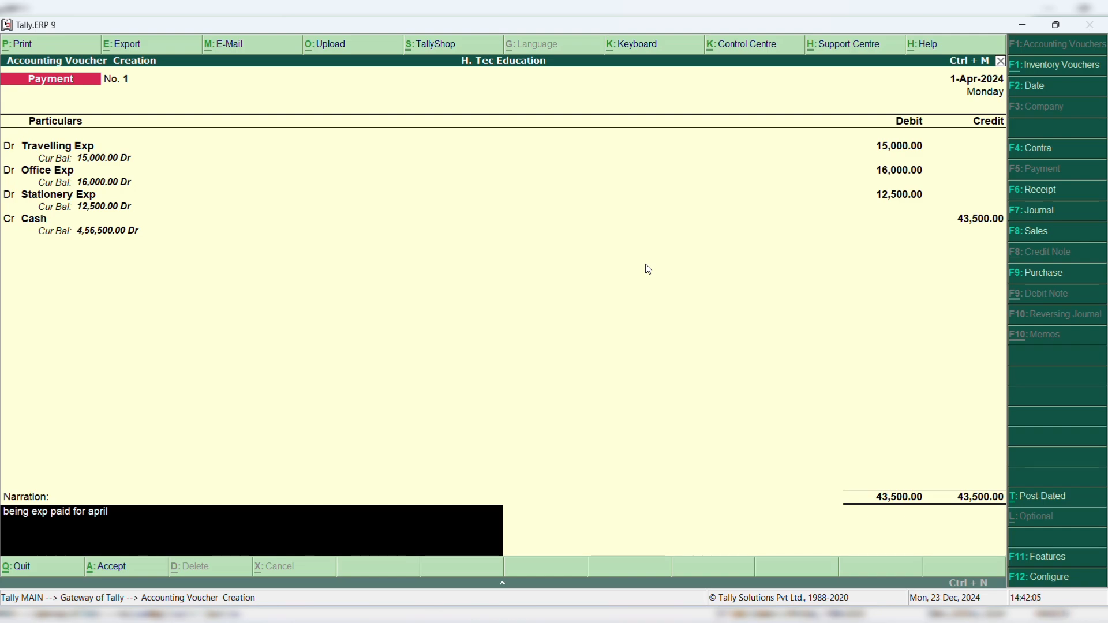
pyautogui.press('Return')
pyautogui.press('Return')
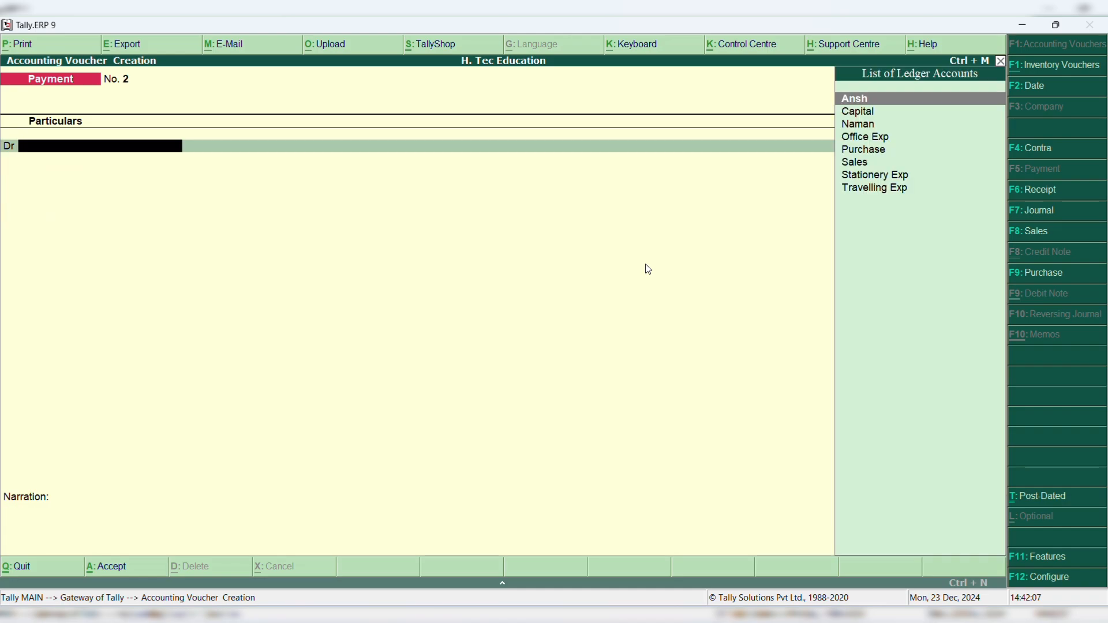
# Step: Date the second payment voucher 1-May-2024 and debit Travelling Exp with 18,000
pyautogui.press('F2')
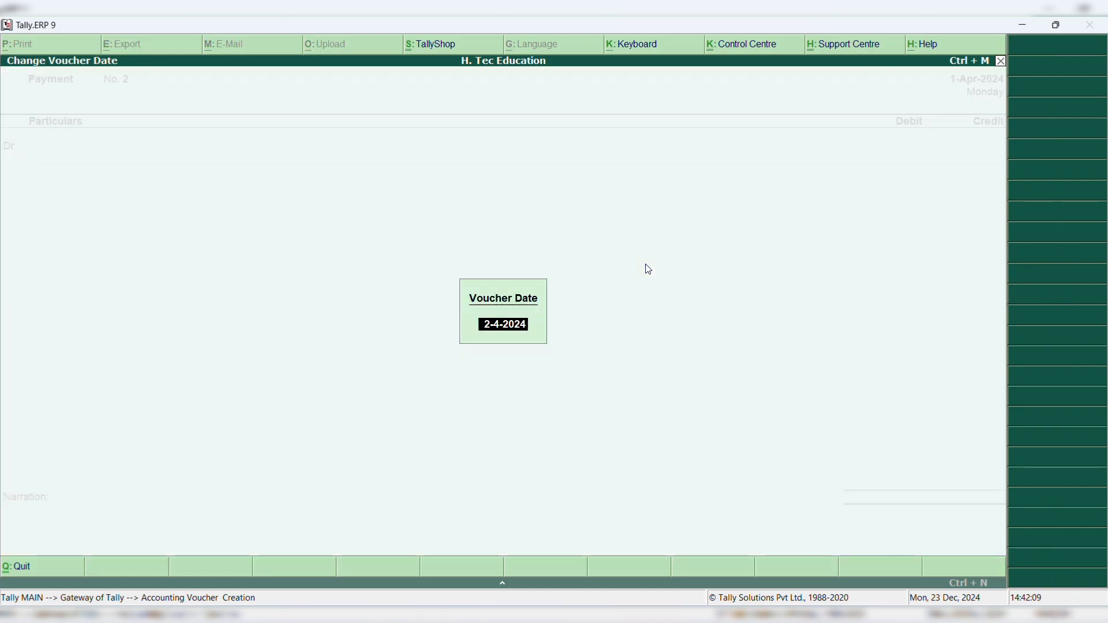
pyautogui.write('1-5-')
pyautogui.press('Return')
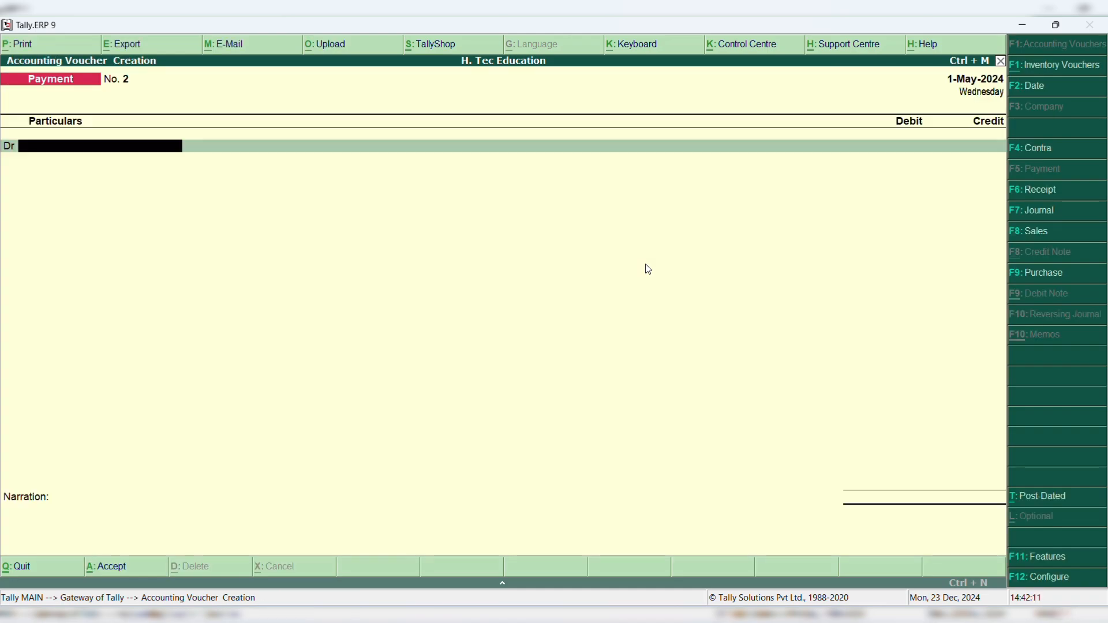
pyautogui.write('Tra')
pyautogui.press('Return')
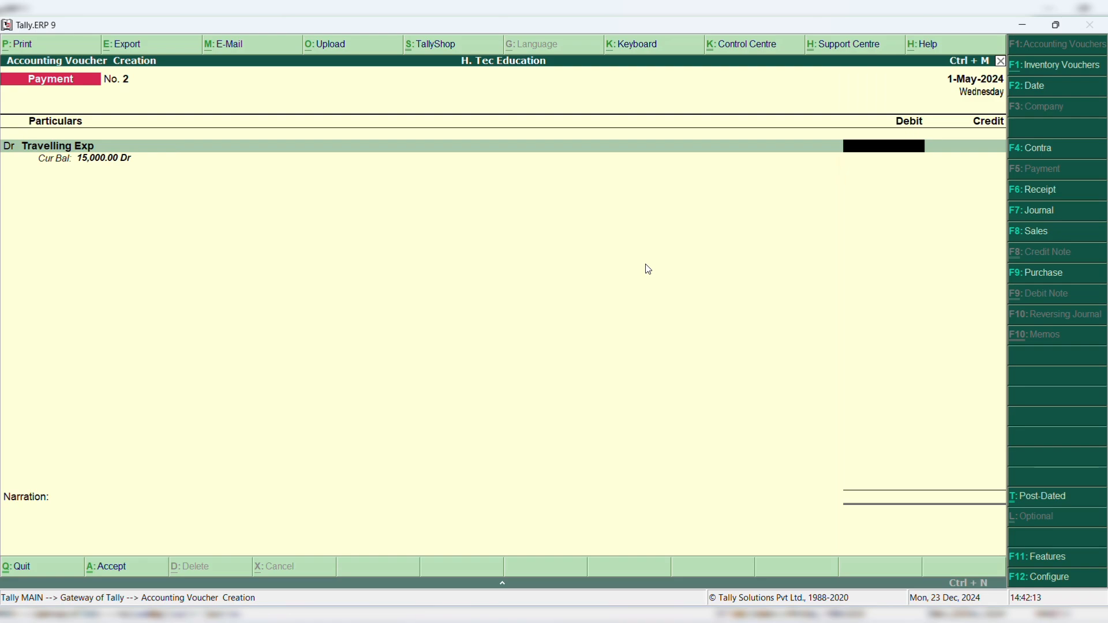
pyautogui.write('18000')
pyautogui.press('Return')
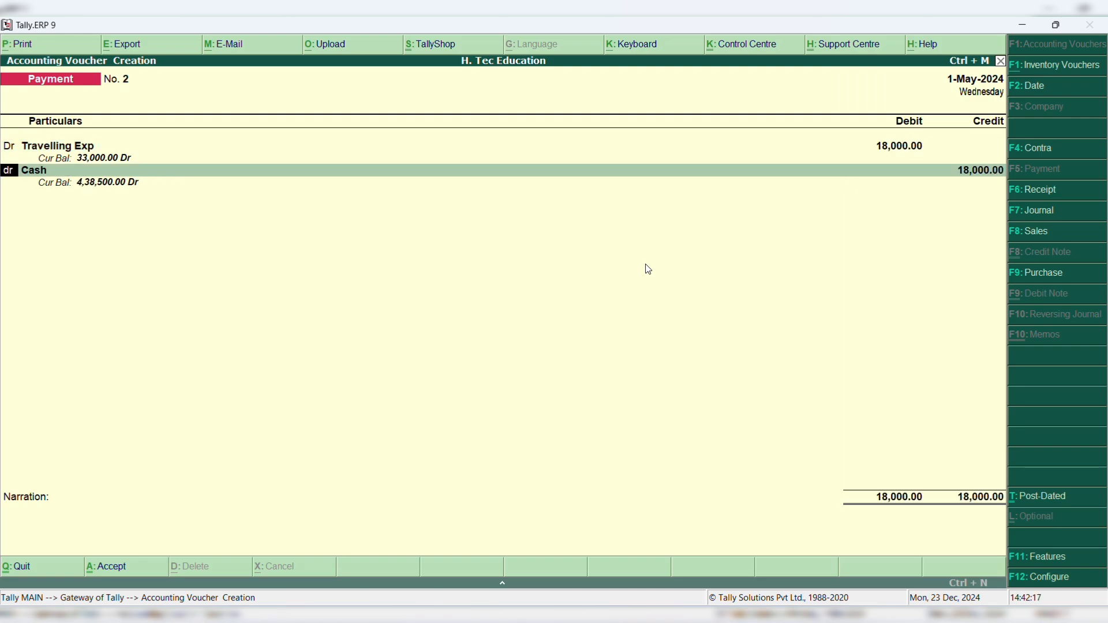
# Step: Add a debit line for Stationery Exp with 17,500 to the May payment voucher
pyautogui.write('dr')
pyautogui.press('Return')
pyautogui.write('st')
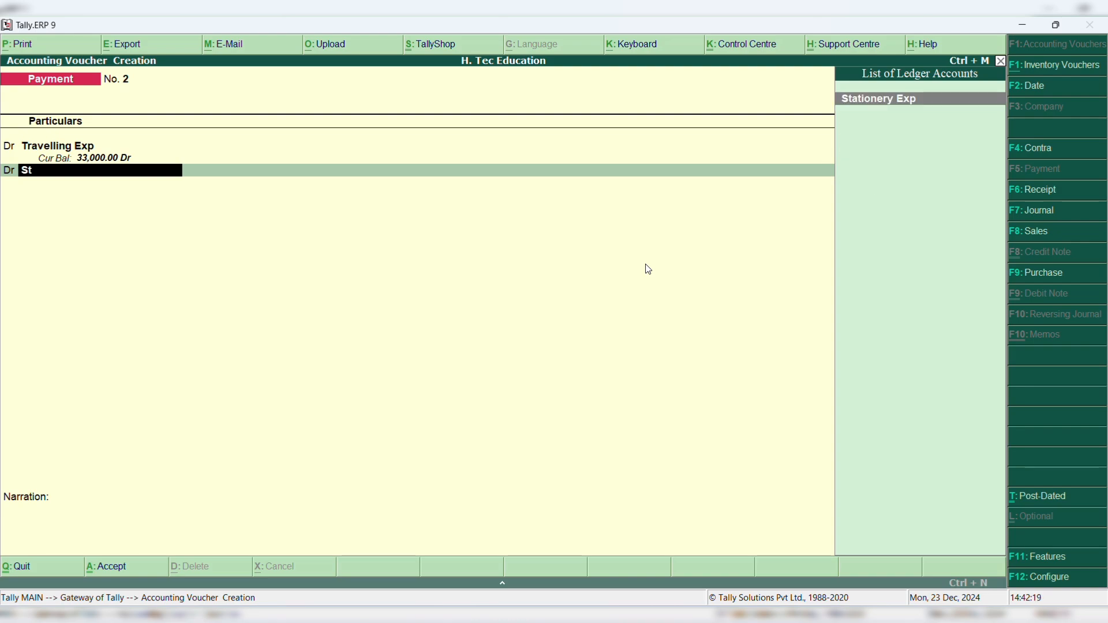
pyautogui.press('Return')
pyautogui.write('1')
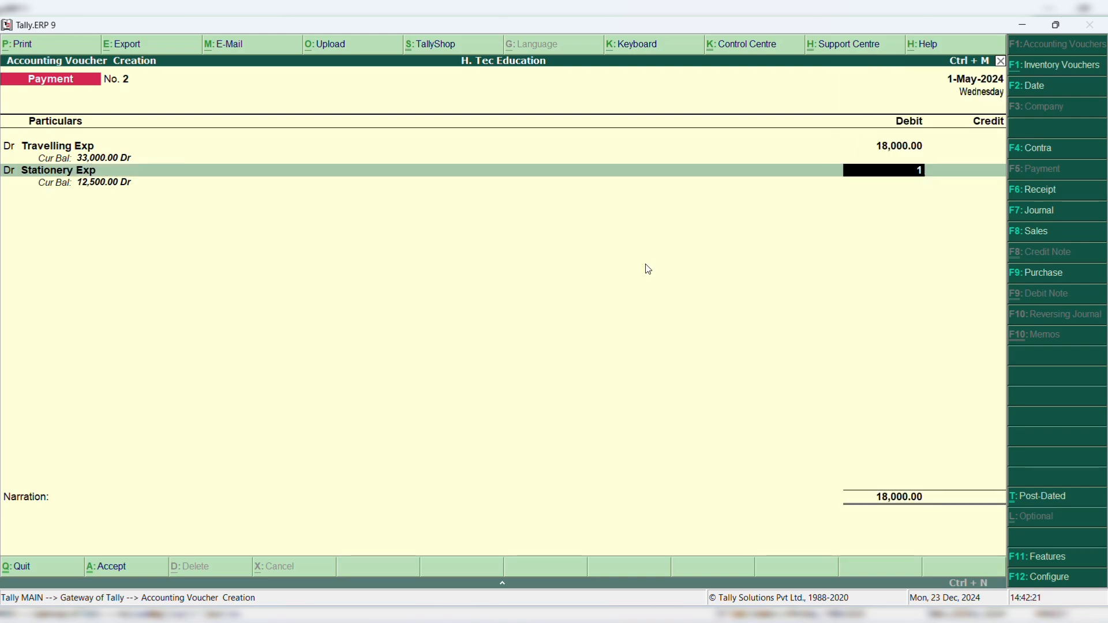
pyautogui.write('7,500')
pyautogui.press('Return')
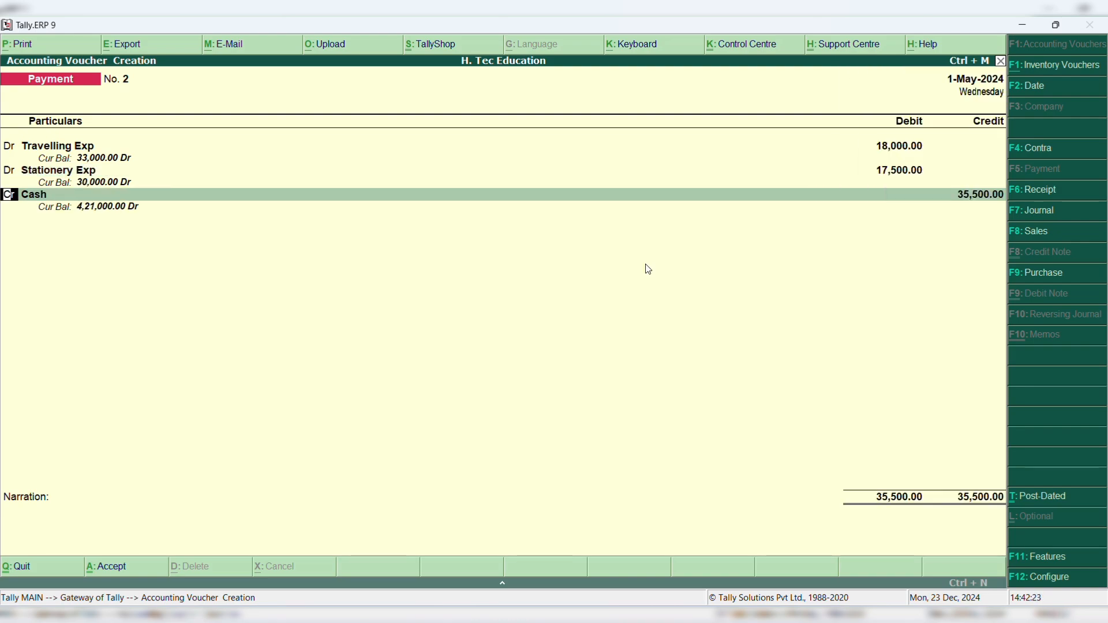
# Step: Add a debit line for Office Exp with 14,500 to the May payment voucher
pyautogui.write('d')
pyautogui.write('Of')
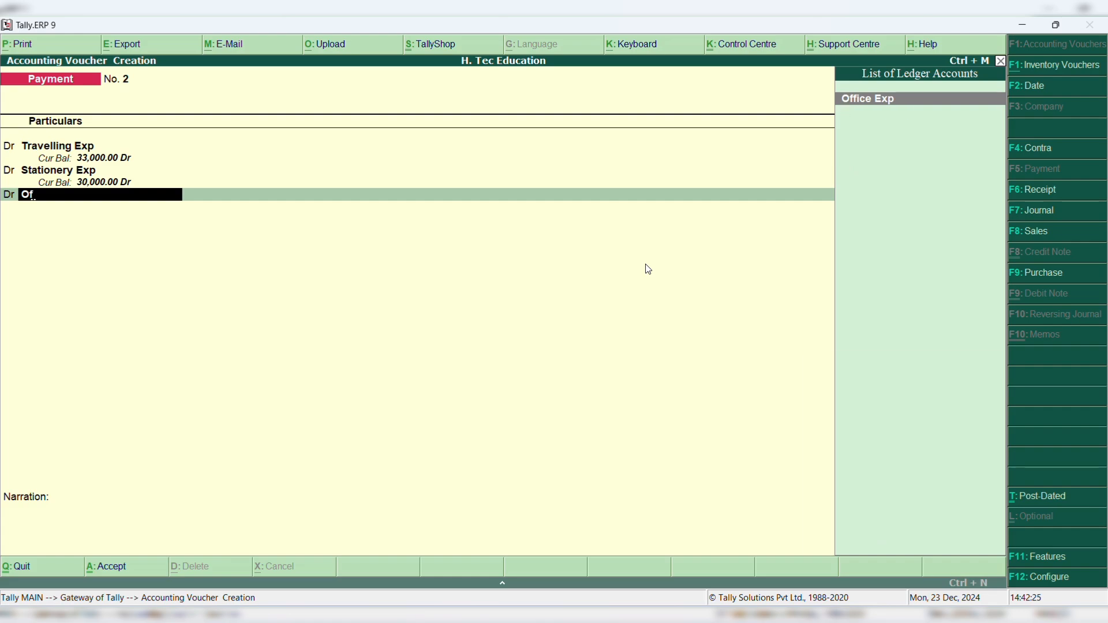
pyautogui.press('Return')
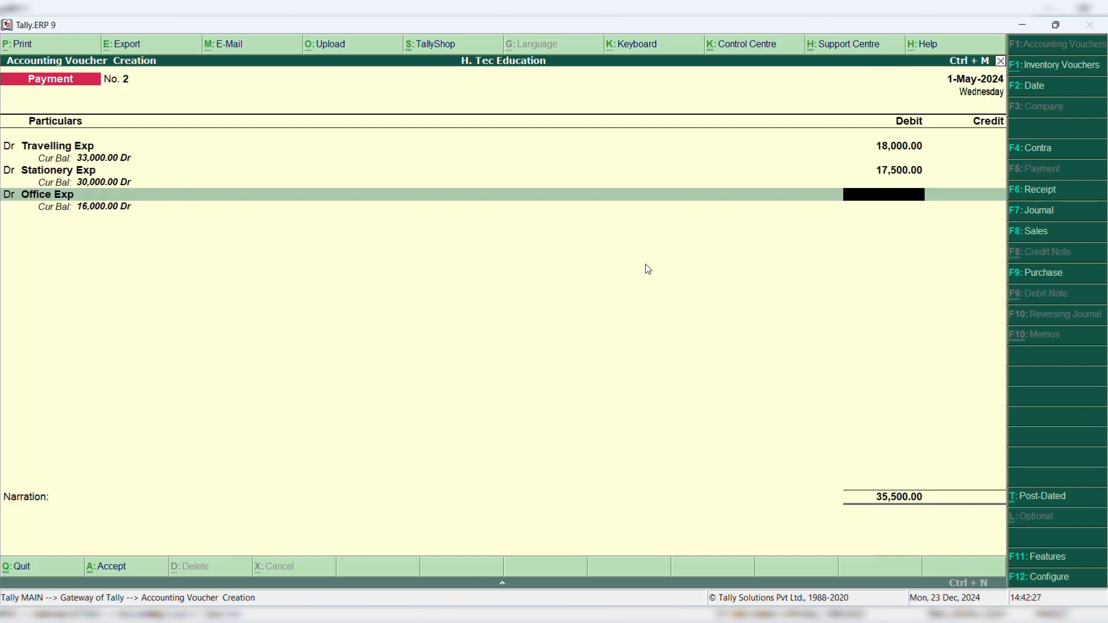
pyautogui.write('14500')
pyautogui.press('Return')
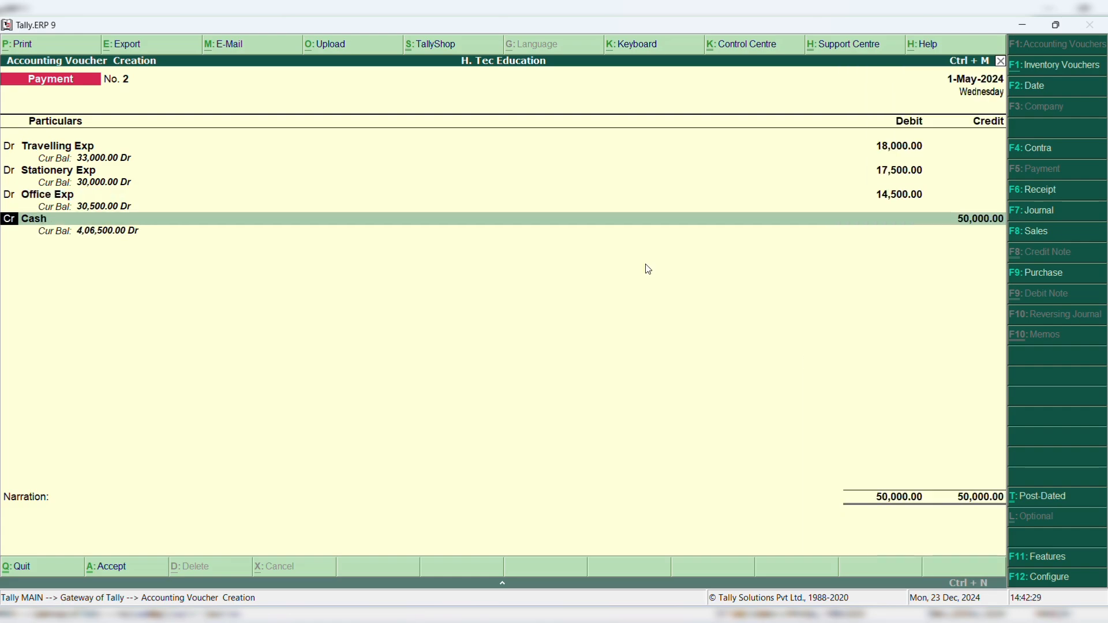
# Step: Credit Cash with 50,000 to balance the May payment voucher
pyautogui.press('Return')
pyautogui.press('Return')
pyautogui.press('Return')
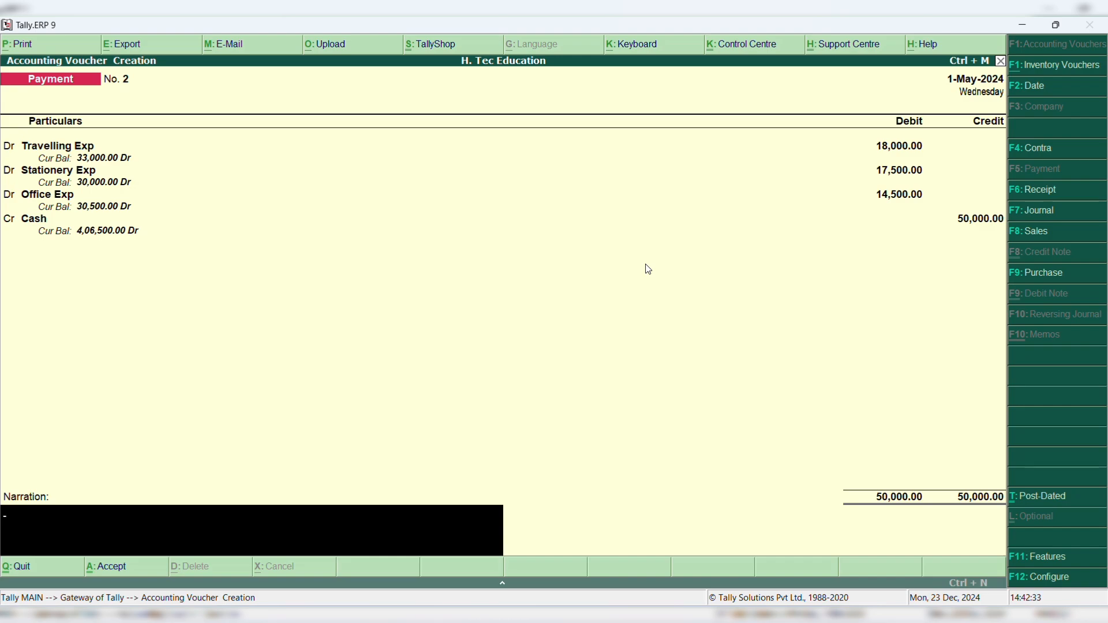
# Step: Enter the narration "being exp paid for May" and save the payment voucher
pyautogui.write('being exp paid for april')
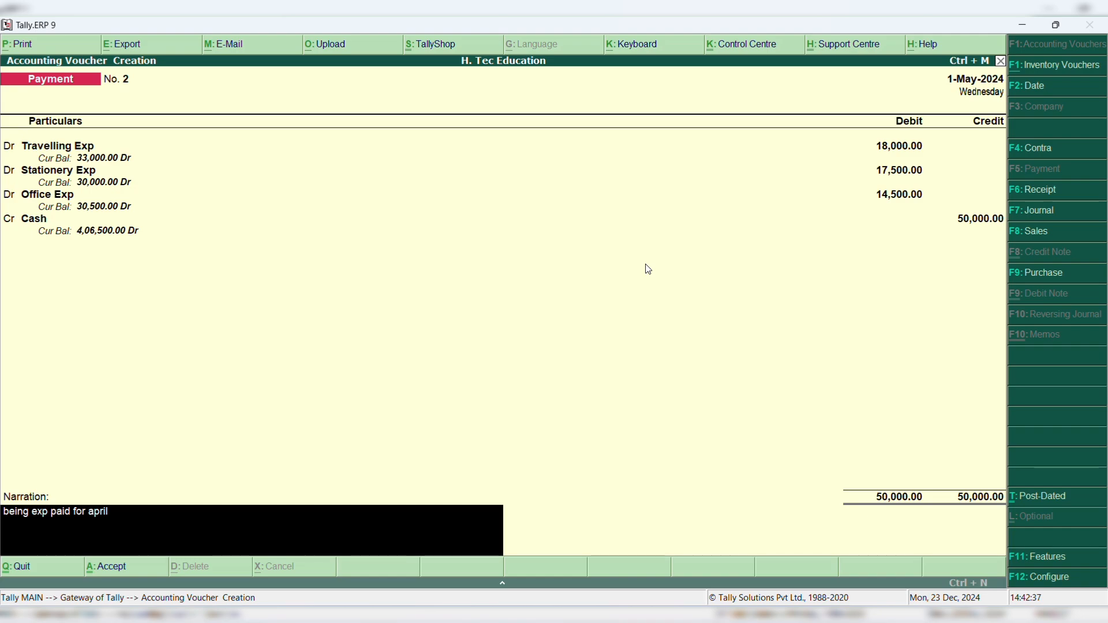
pyautogui.press('BackSpace')
pyautogui.press('BackSpace')
pyautogui.press('BackSpace')
pyautogui.press('BackSpace')
pyautogui.press('BackSpace')
pyautogui.write('May')
pyautogui.press('Return')
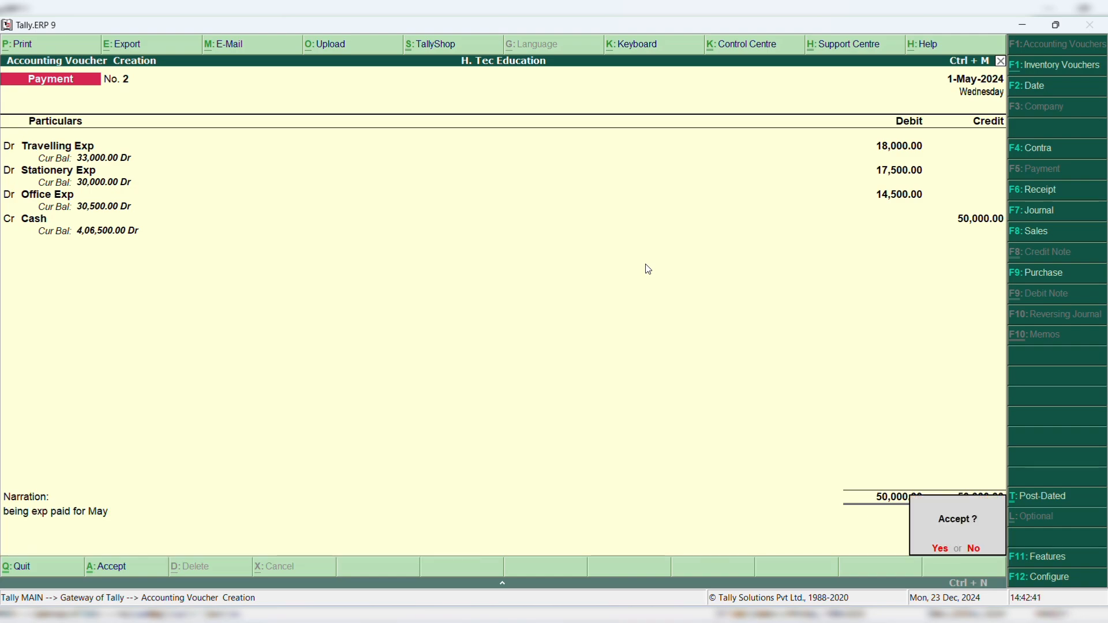
pyautogui.press('Return')
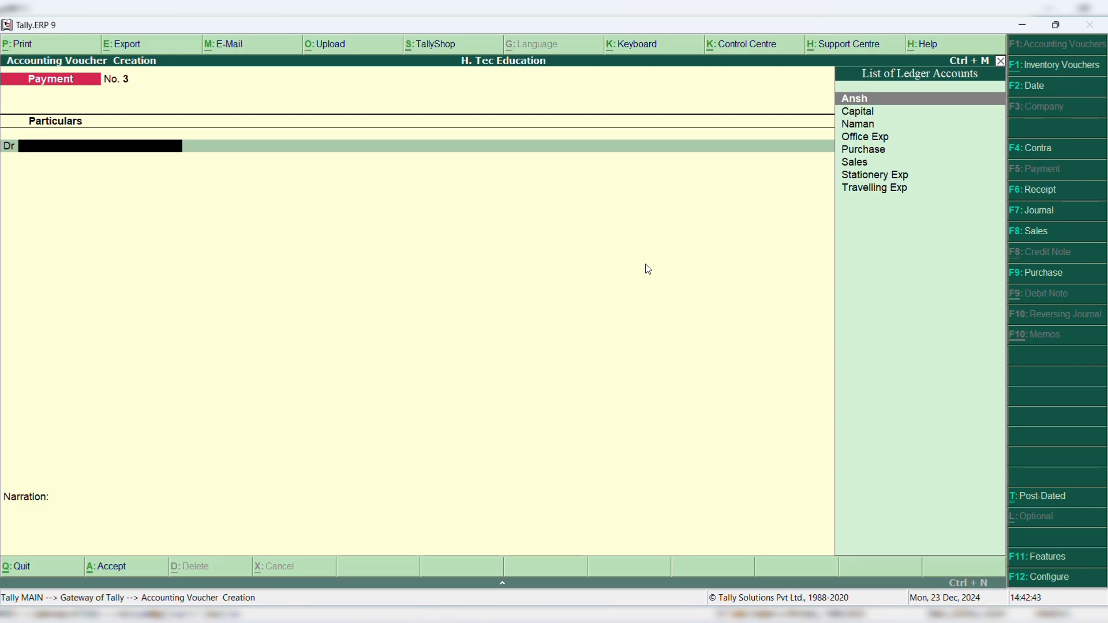
# Step: Date the third payment voucher 1-Jun-2024 and debit Travelling Exp with 21,000
pyautogui.press('F2')
pyautogui.write('1-6-')
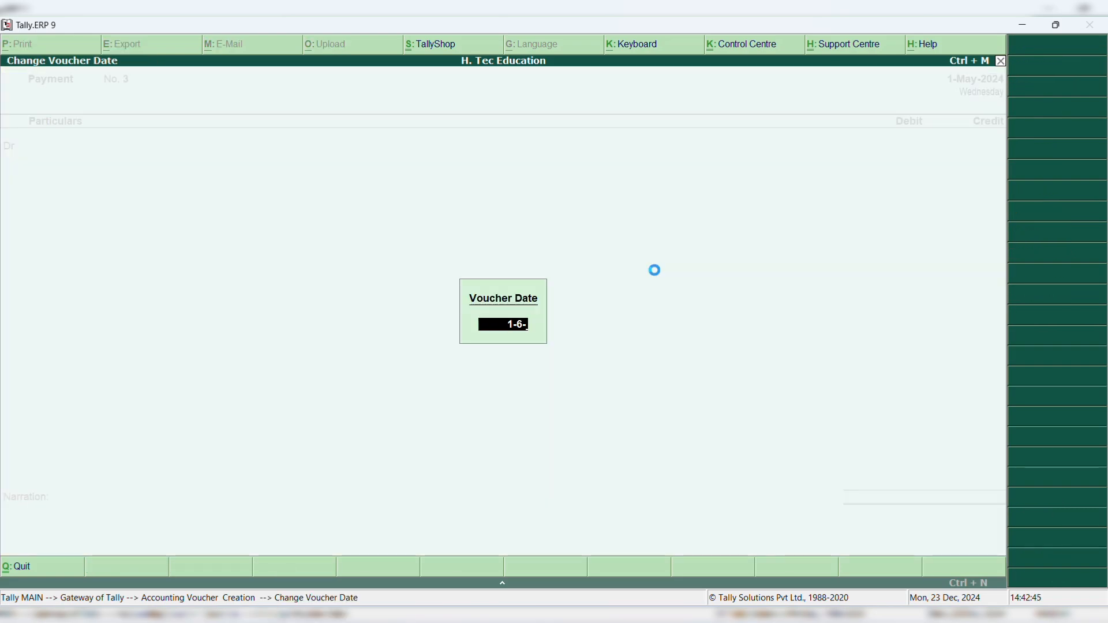
pyautogui.press('Return')
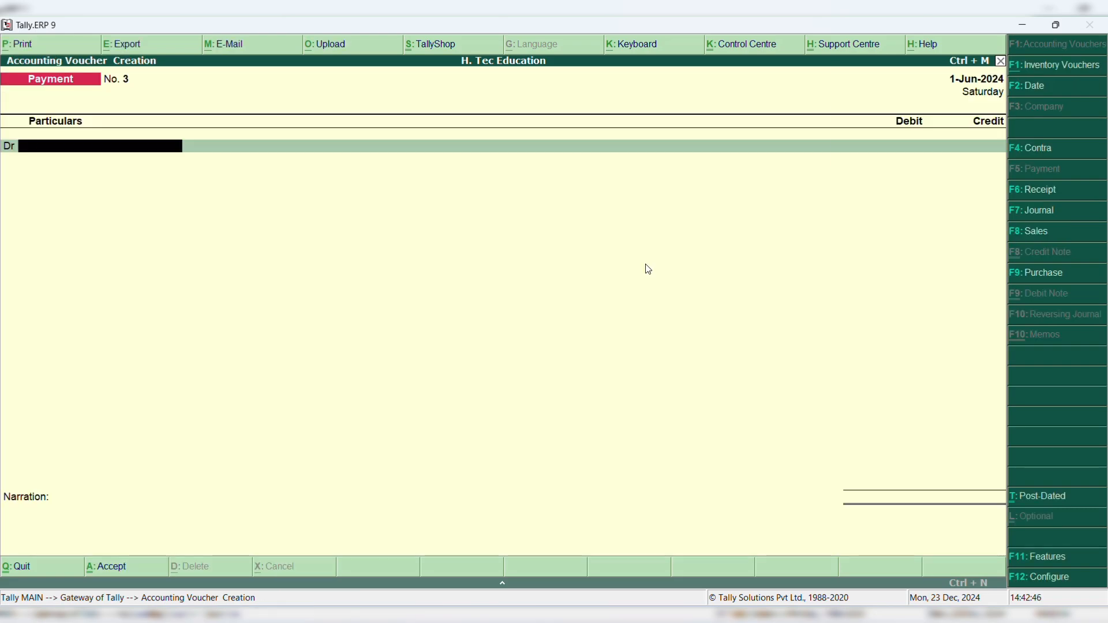
pyautogui.write('Tra')
pyautogui.press('Return')
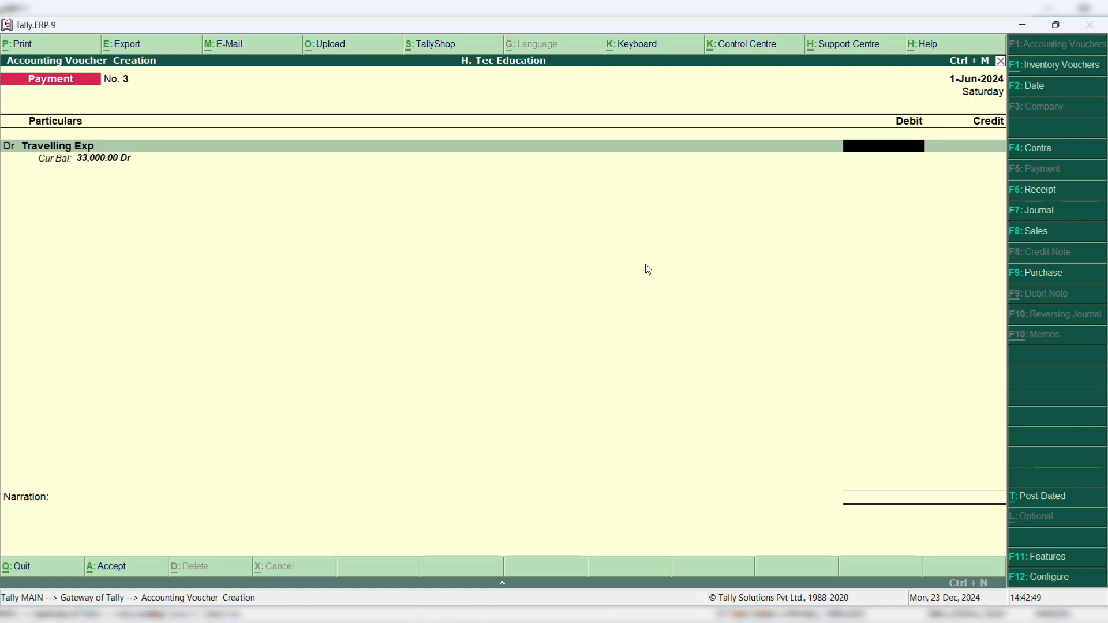
pyautogui.write('21000')
pyautogui.press('Return')
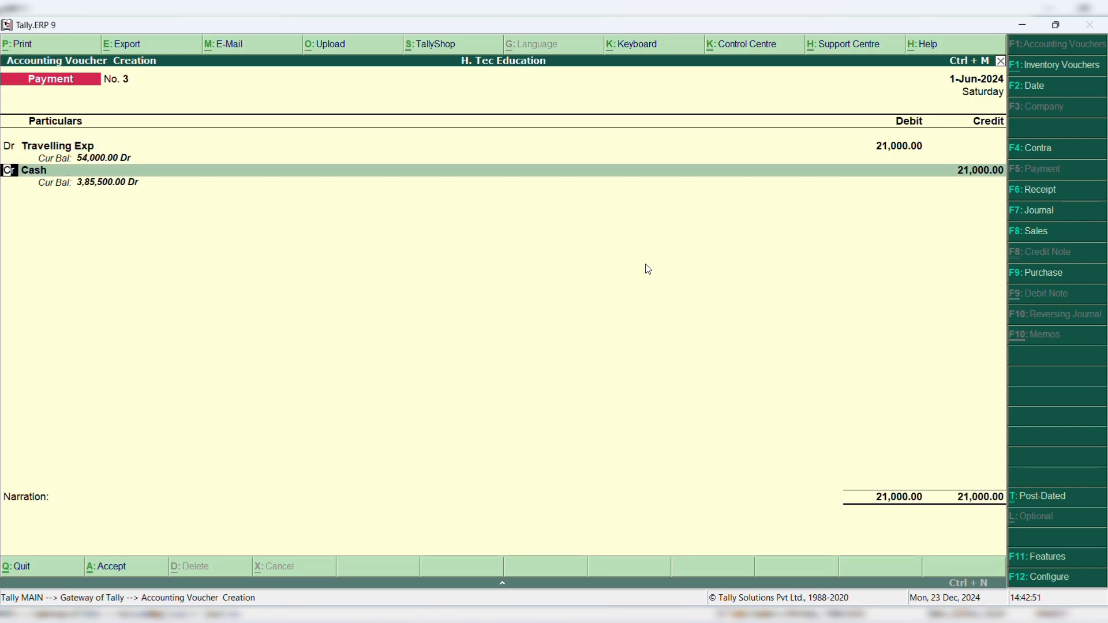
# Step: Add a debit line for Stationery Exp with 15,000 to the June payment voucher
pyautogui.press('d')
pyautogui.press('Return')
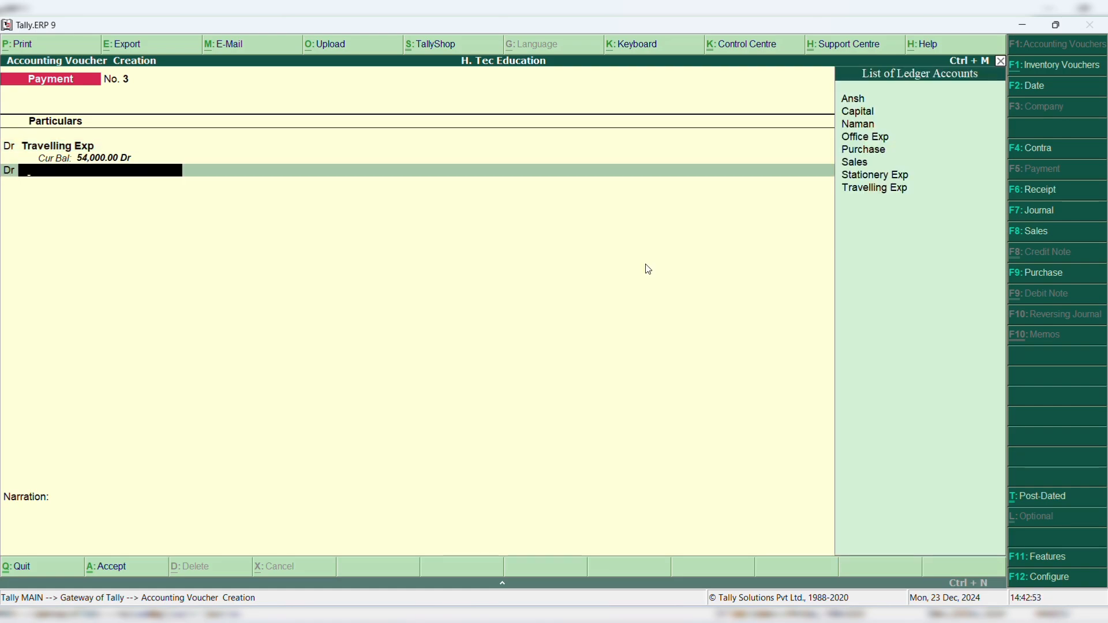
pyautogui.write('t')
pyautogui.press('BackSpace')
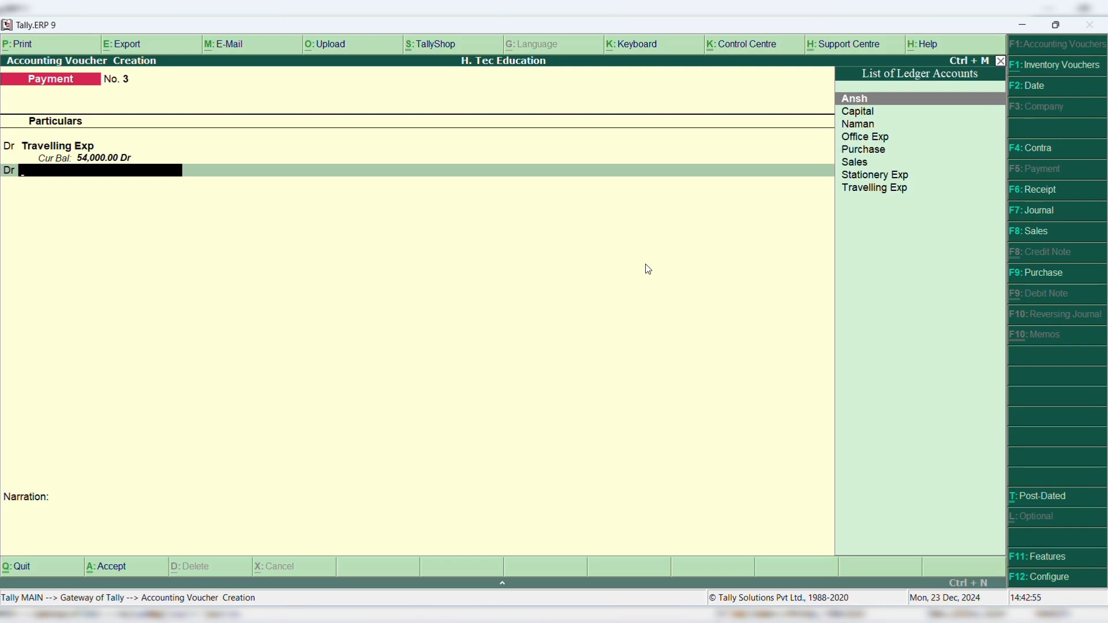
pyautogui.write('S')
pyautogui.press('Return')
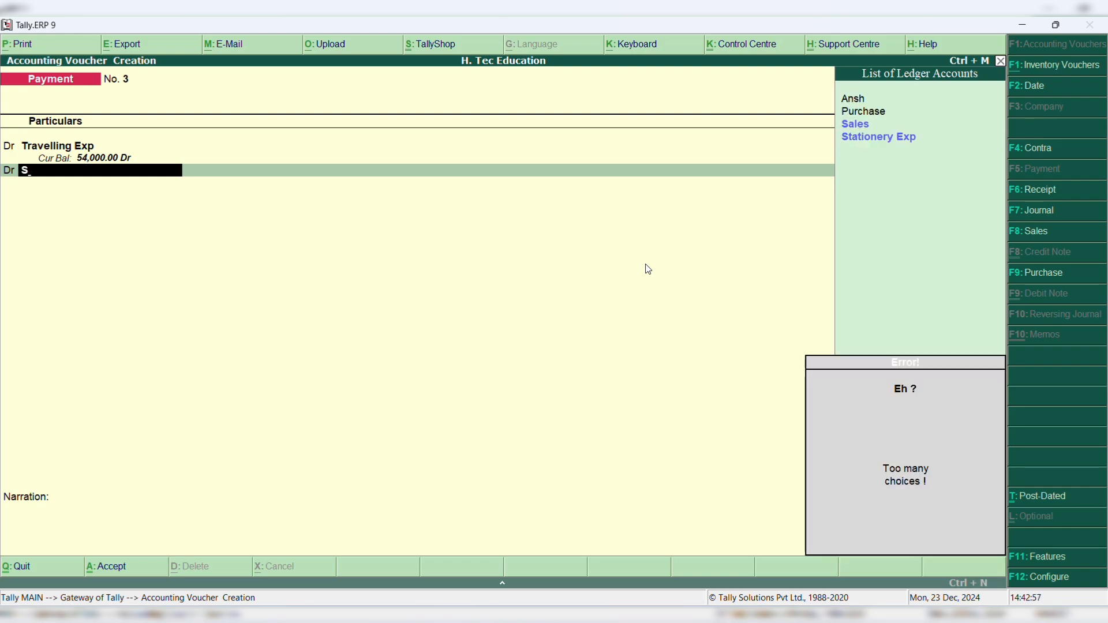
pyautogui.write('t')
pyautogui.press('Return')
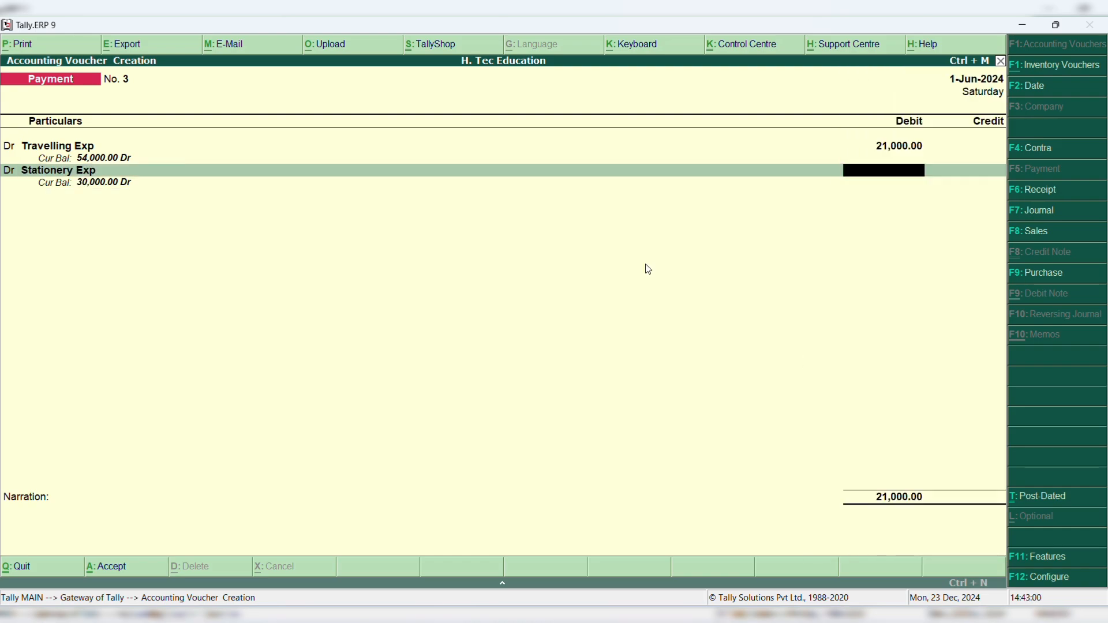
pyautogui.write('15000')
pyautogui.press('Return')
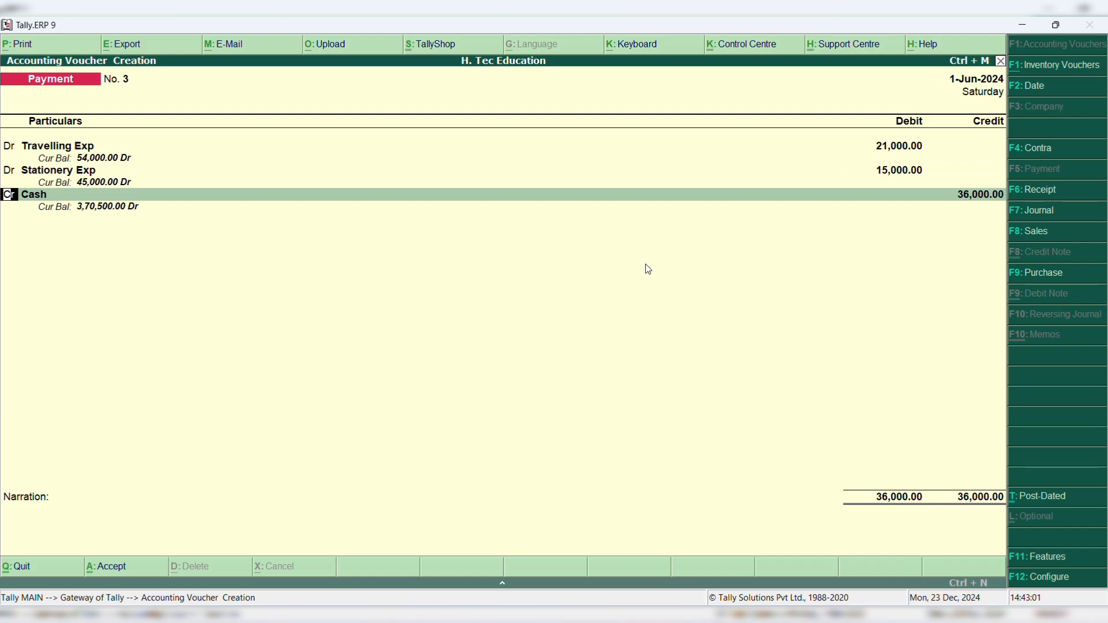
# Step: Add a debit line for Office Exp with 17,500 to the June payment voucher
pyautogui.press('d')
pyautogui.press('Return')
pyautogui.write('P')
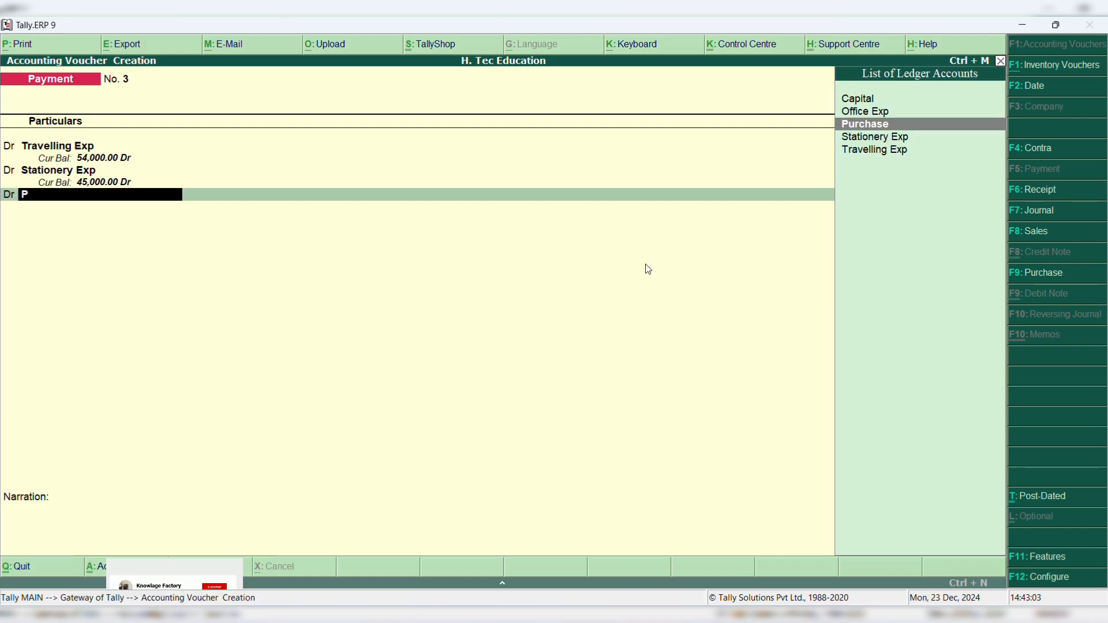
pyautogui.write('o')
pyautogui.press('BackSpace')
pyautogui.write('off')
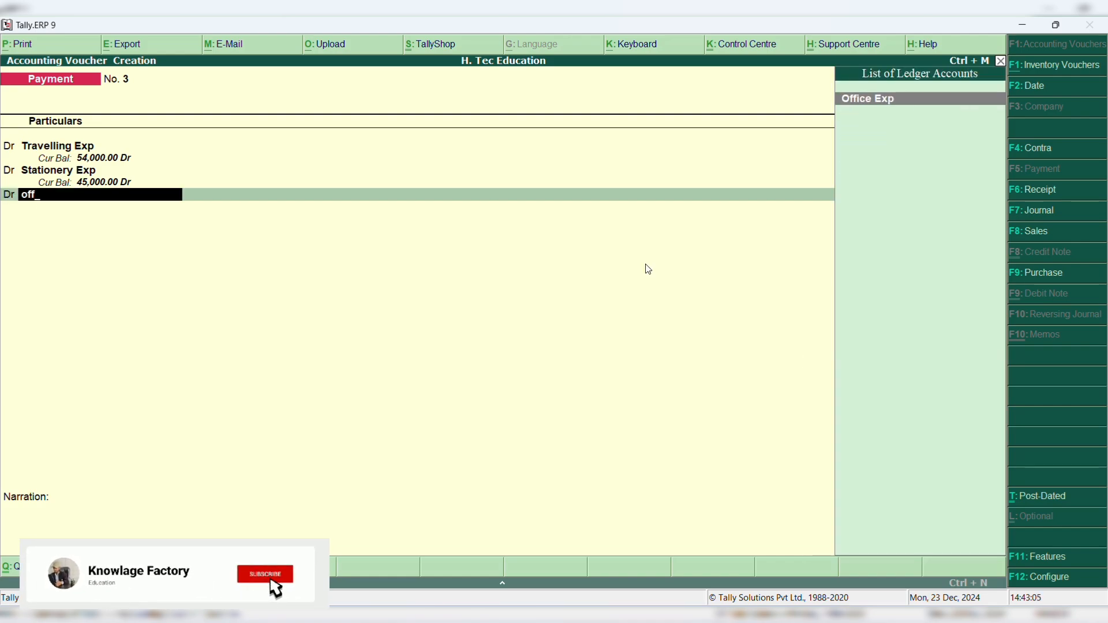
pyautogui.write('ice')
pyautogui.press('Return')
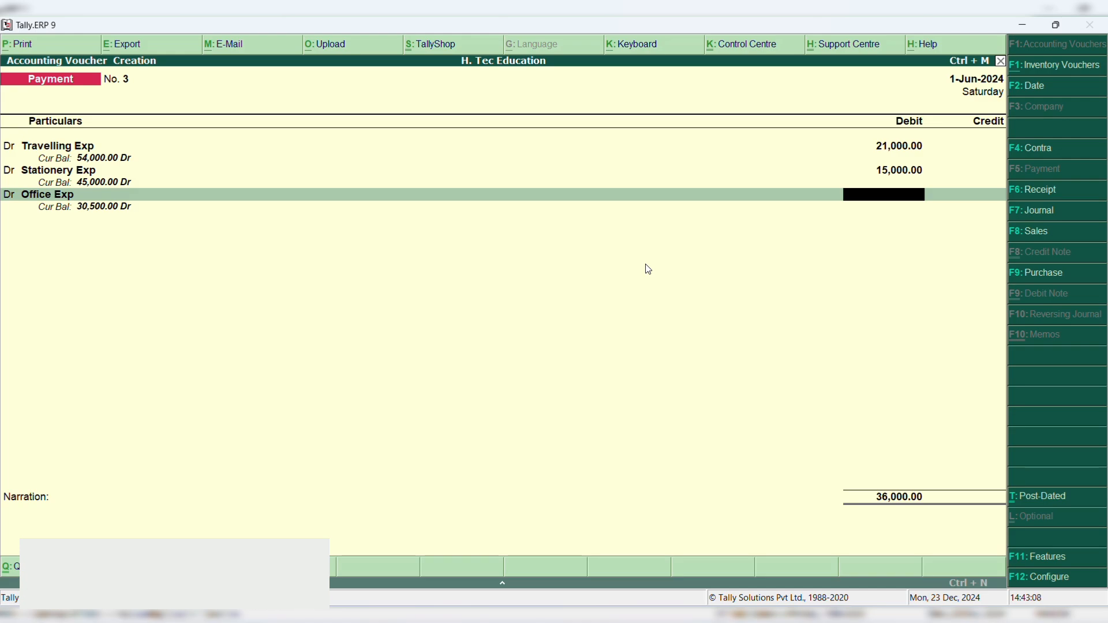
pyautogui.write('17500')
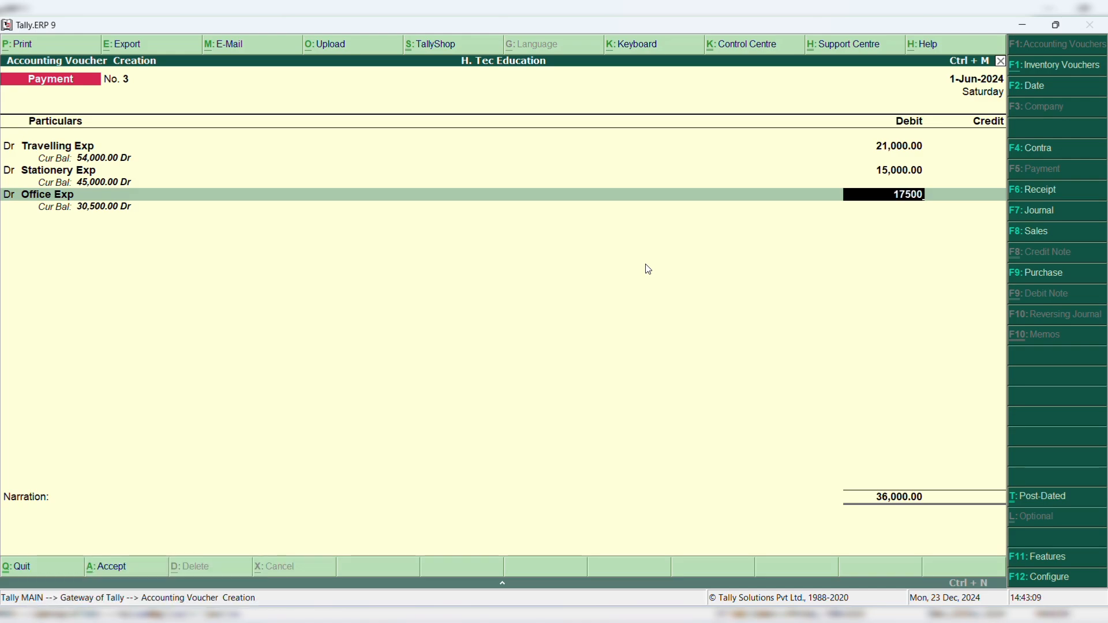
pyautogui.press('Return')
# Step: Credit Cash with 53,500 to balance the June payment voucher
pyautogui.press('Return')
pyautogui.press('Return')
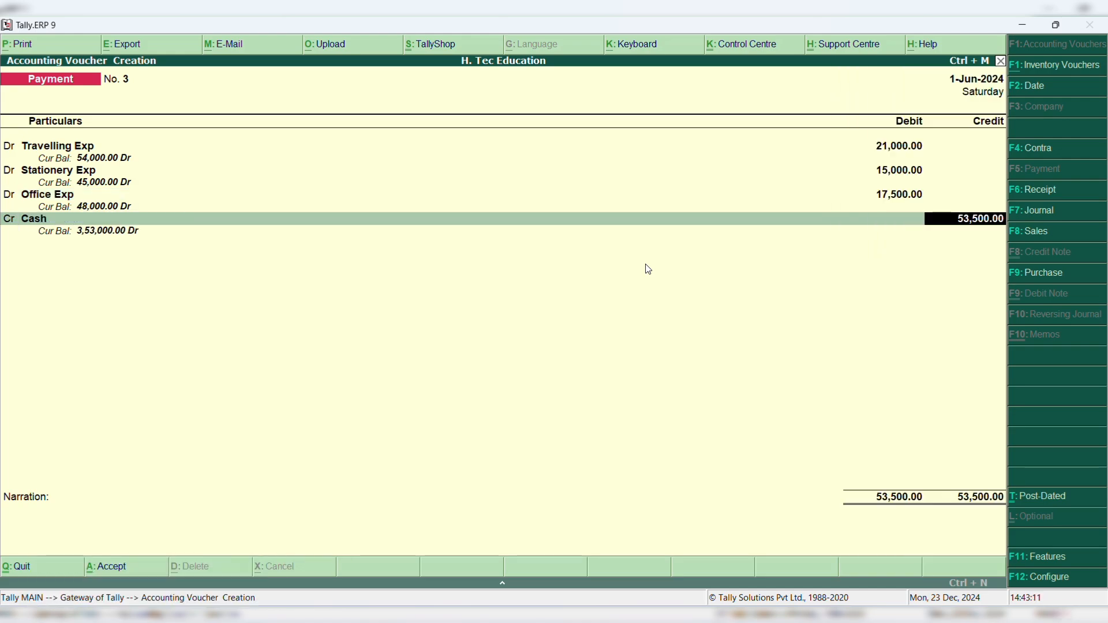
pyautogui.press('Return')
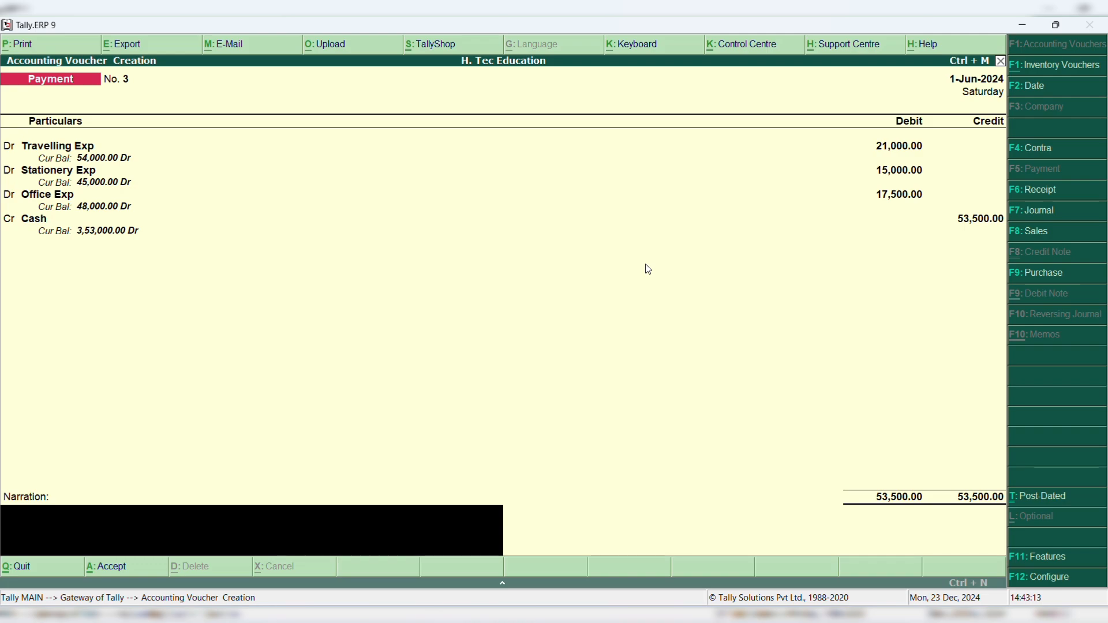
# Step: Enter the narration "being exp paid for June", save the payment voucher and leave voucher creation for the Gateway of Tally
pyautogui.write('being exp paid for June')
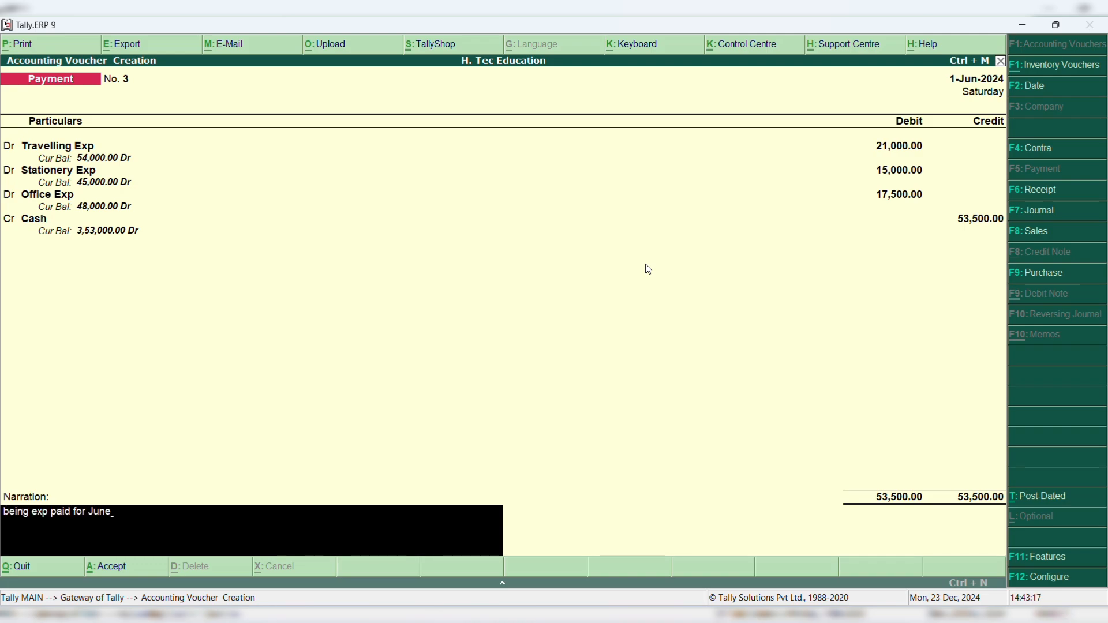
pyautogui.press('Return')
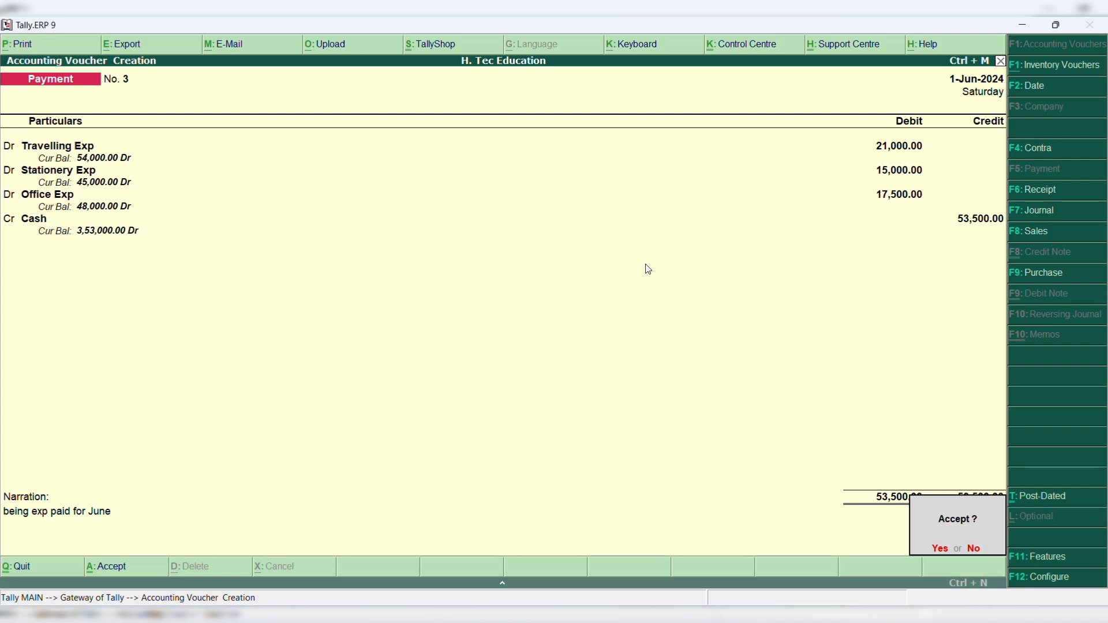
pyautogui.press('Return')
pyautogui.press('Escape')
pyautogui.press('Return')
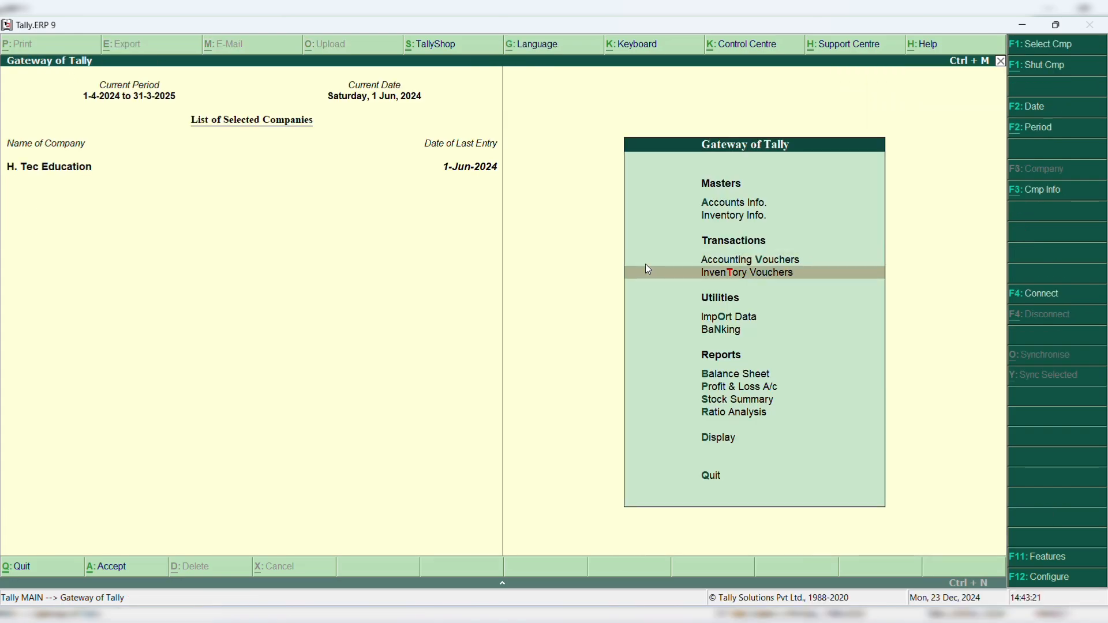
# Step: Drill down from the Profit & Loss A/c through Indirect Expenses to the Office Exp ledger and review its monthly summary
pyautogui.press('p')
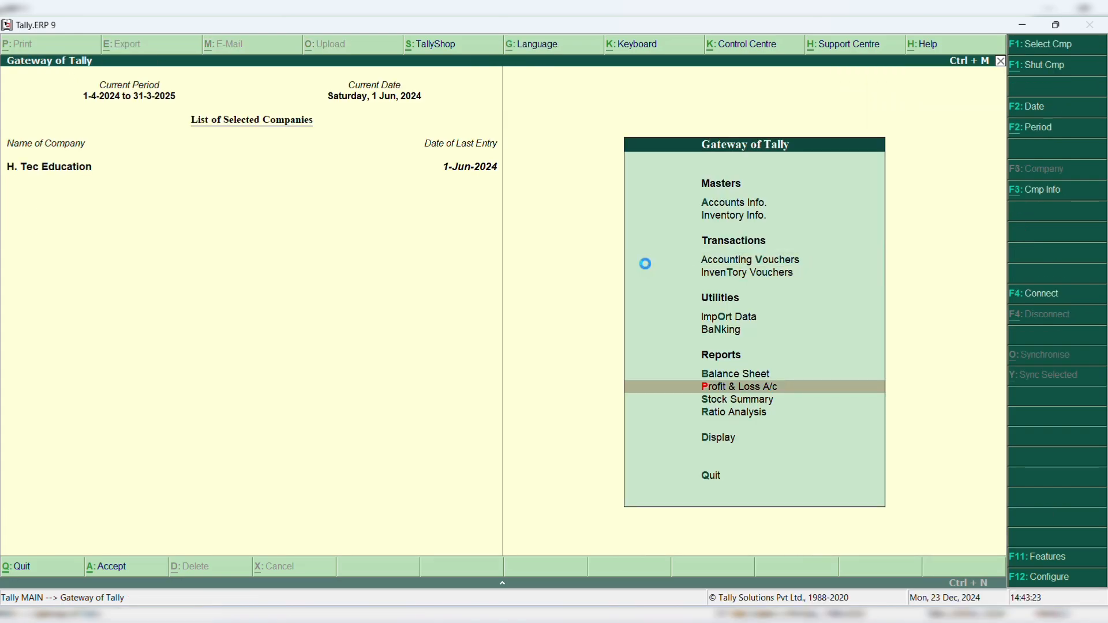
pyautogui.press('Down')
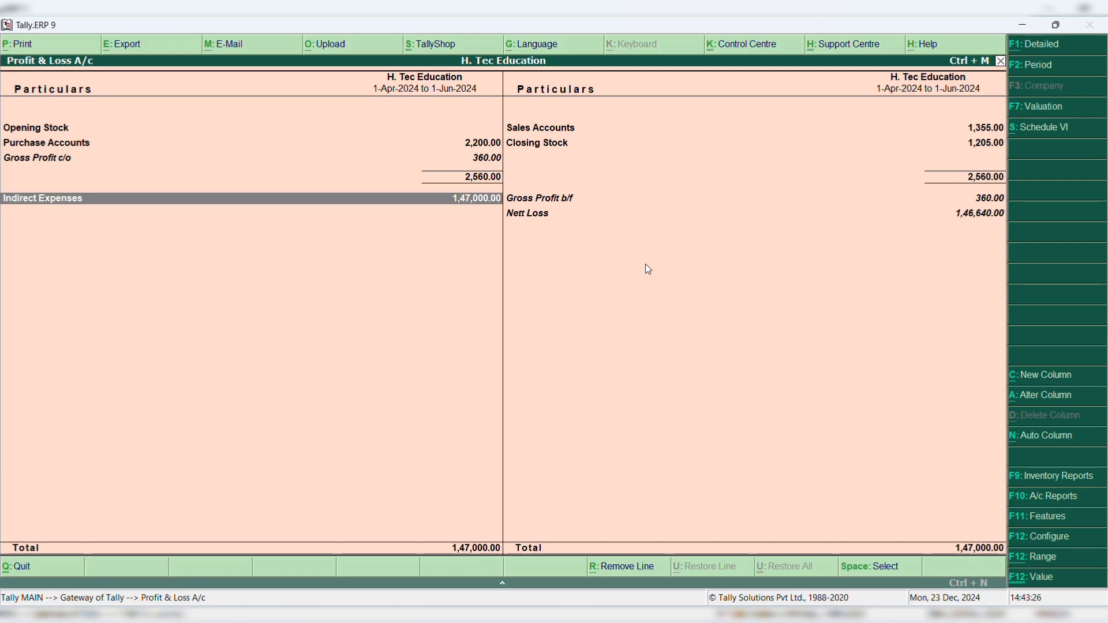
pyautogui.press('Return')
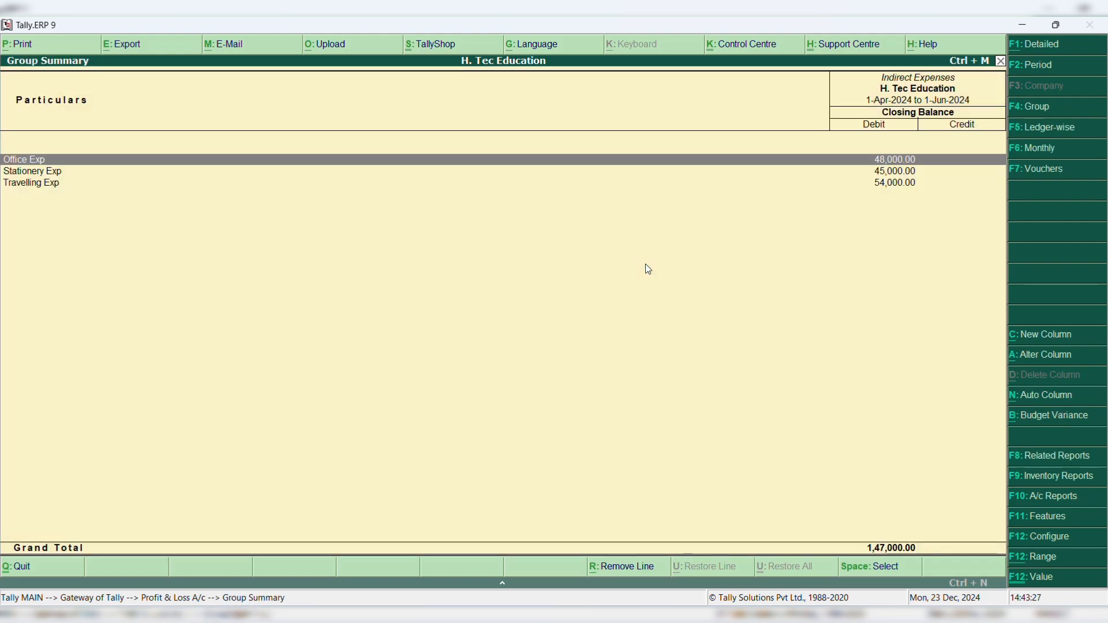
pyautogui.press('Escape')
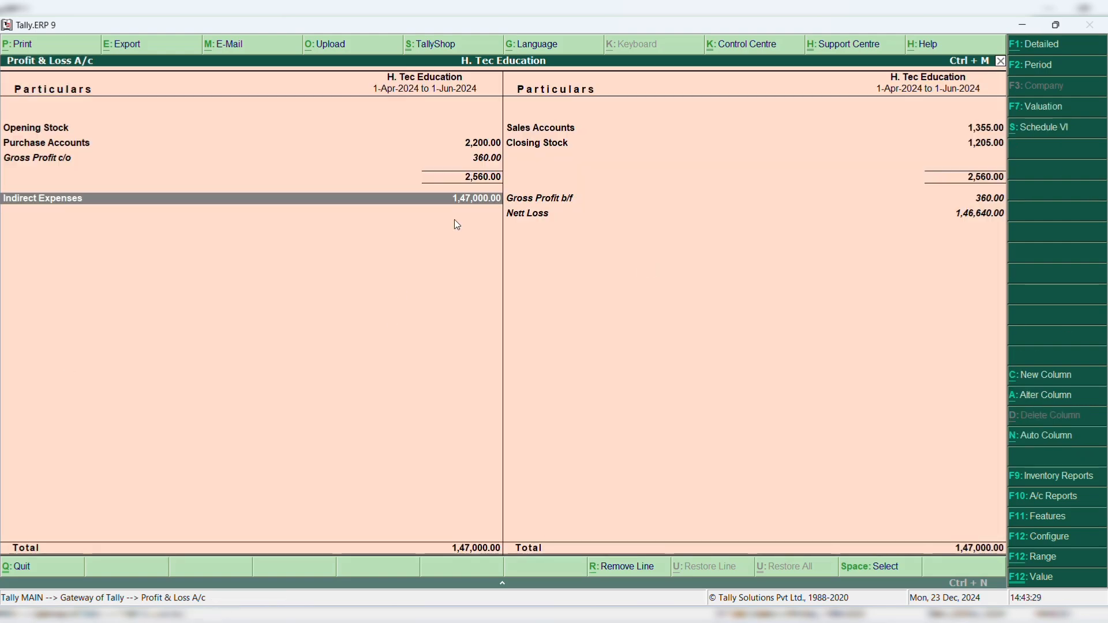
pyautogui.press('Return')
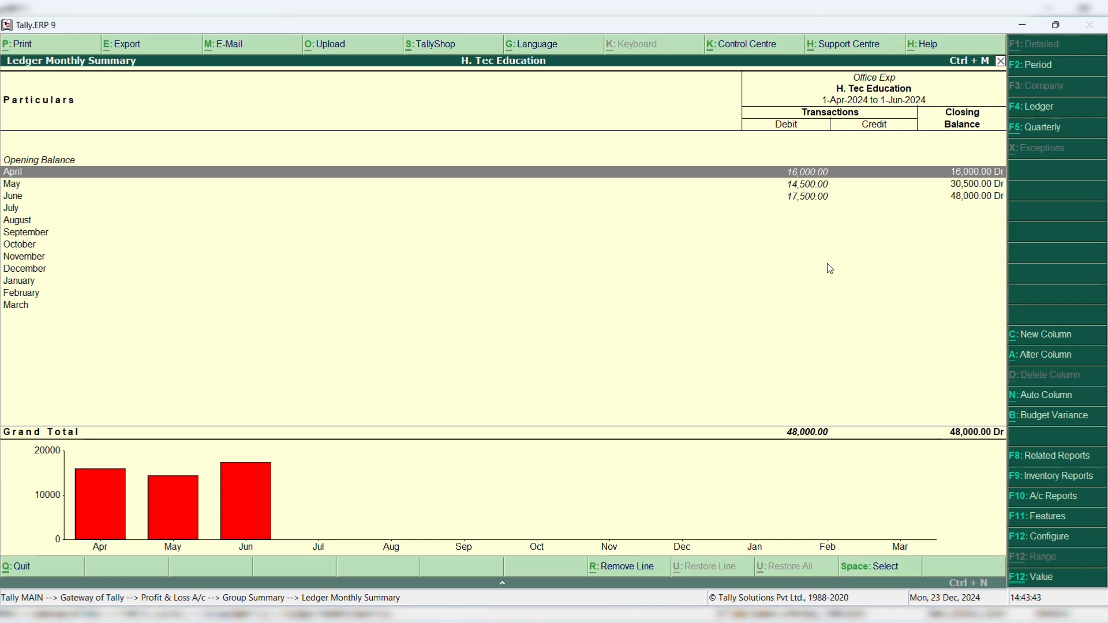
pyautogui.press('Down')
pyautogui.press('Down')
pyautogui.press('Down')
pyautogui.press('Up')
pyautogui.press('Up')
pyautogui.press('Up')
# Step: Run a budget variance analysis of Office Exp against budget Abc and compare its budget, actuals and variance columns by month
pyautogui.click(1051, 426)
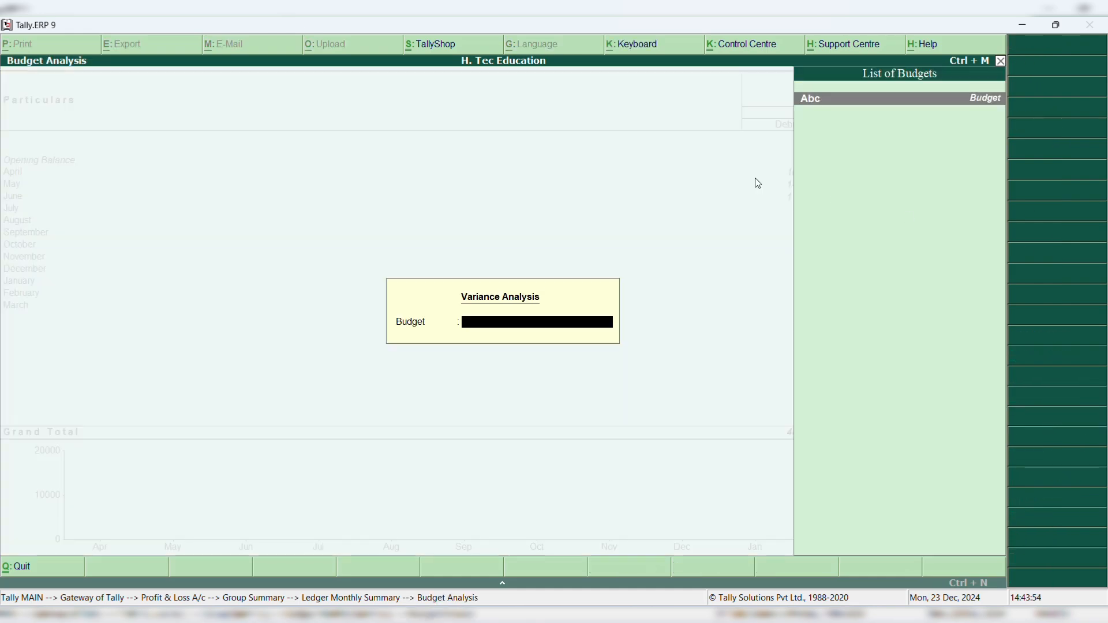
pyautogui.press('Return')
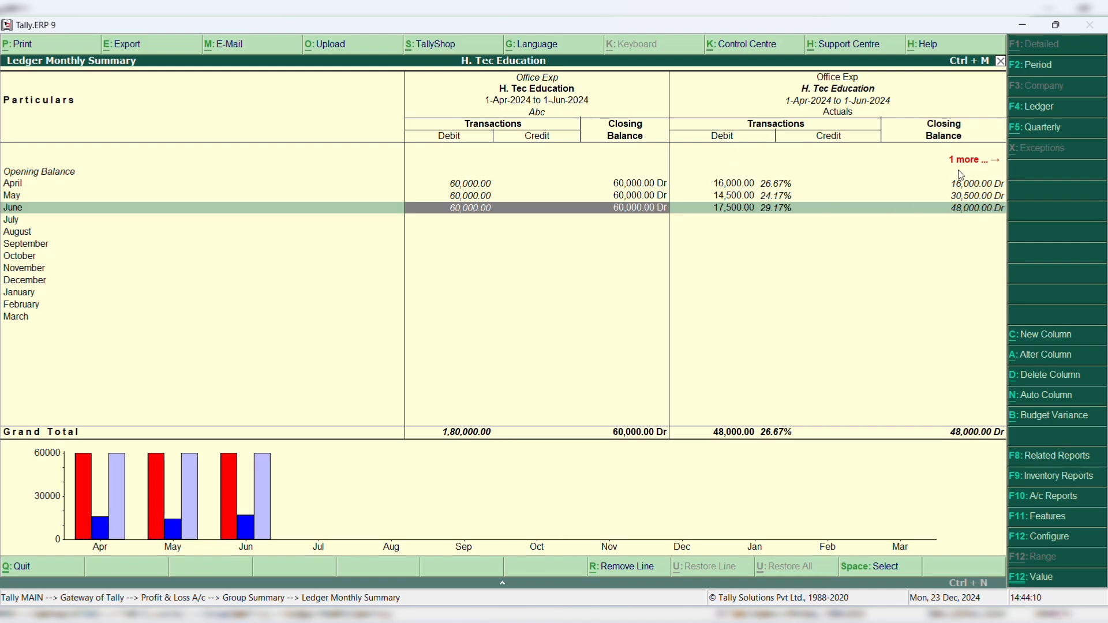
pyautogui.press('Right')
pyautogui.press('Right')
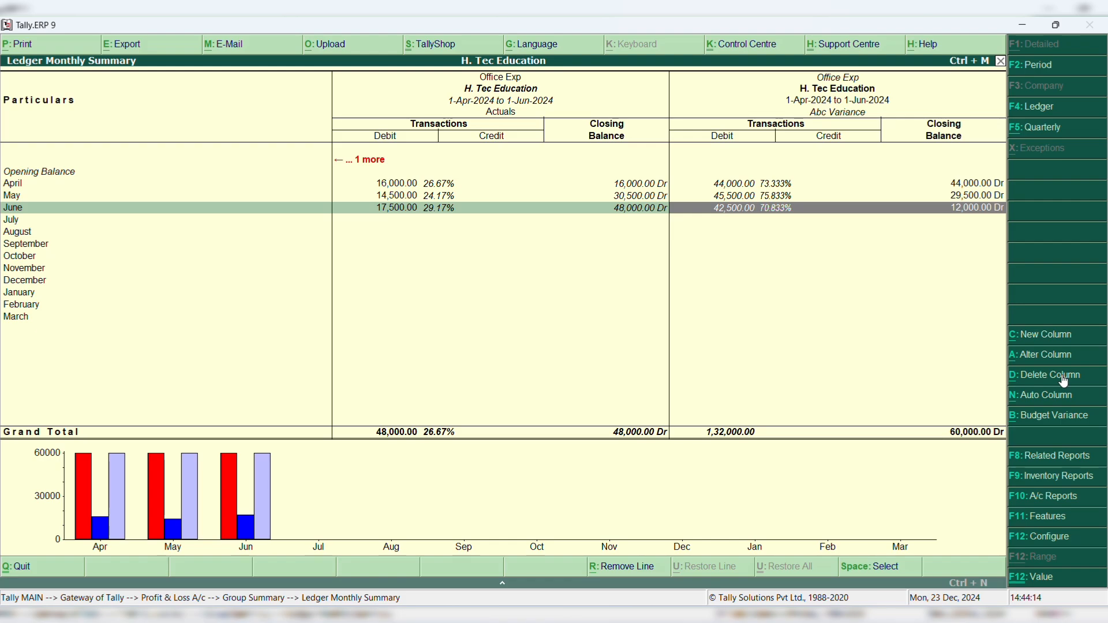
pyautogui.press('Left')
pyautogui.press('Left')
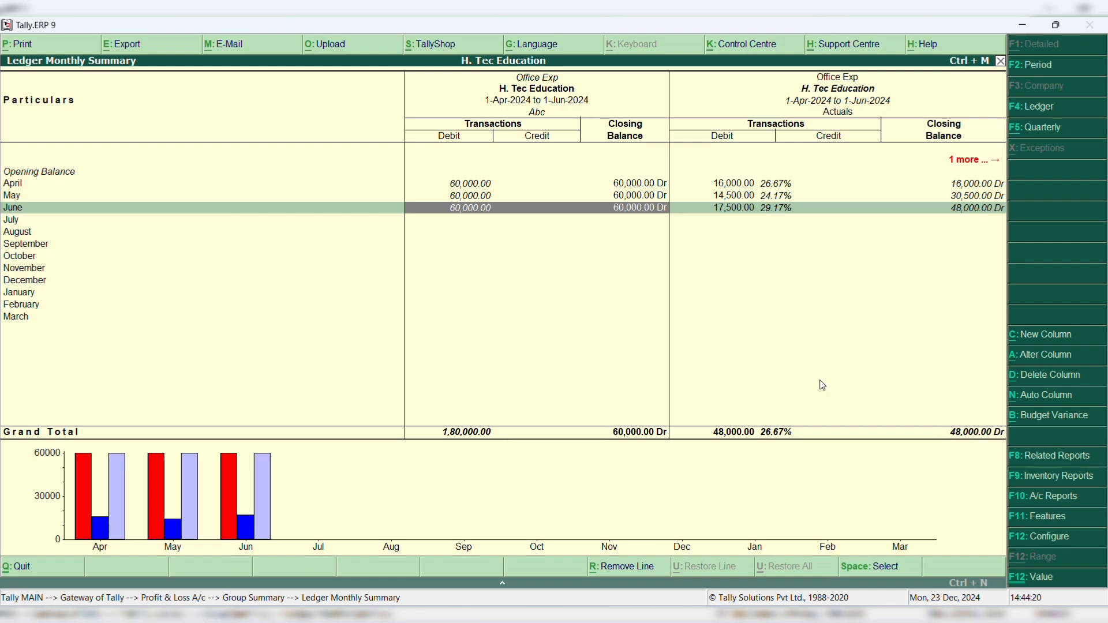
# Step: Close the Office Exp variance report and the Profit & Loss reports, returning to the Gateway of Tally
pyautogui.press('Escape')
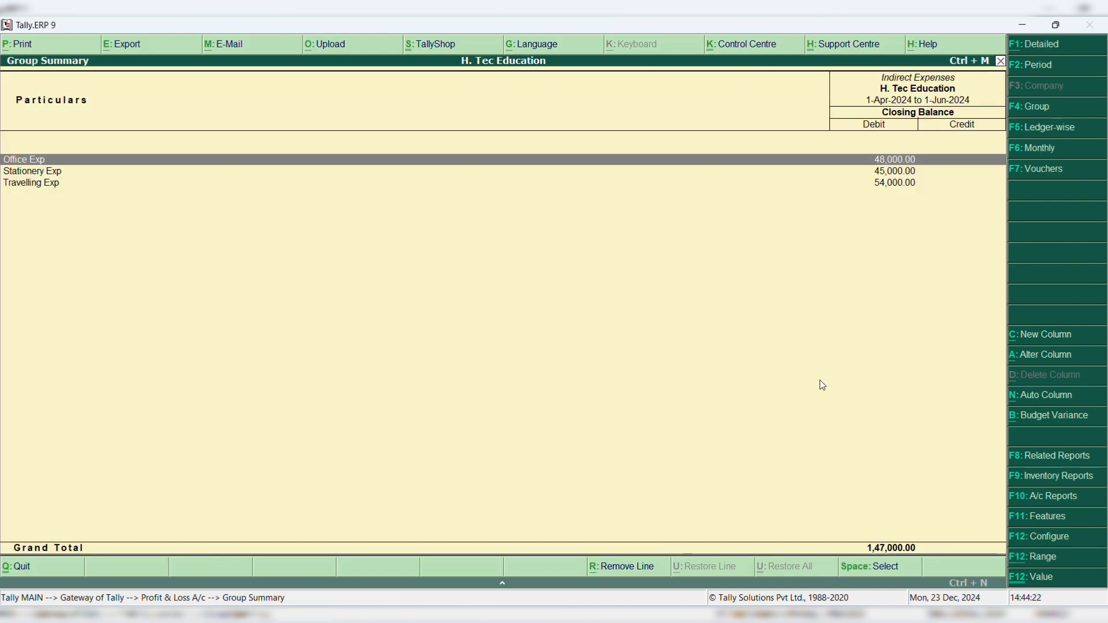
pyautogui.press('Escape')
pyautogui.press('Escape')
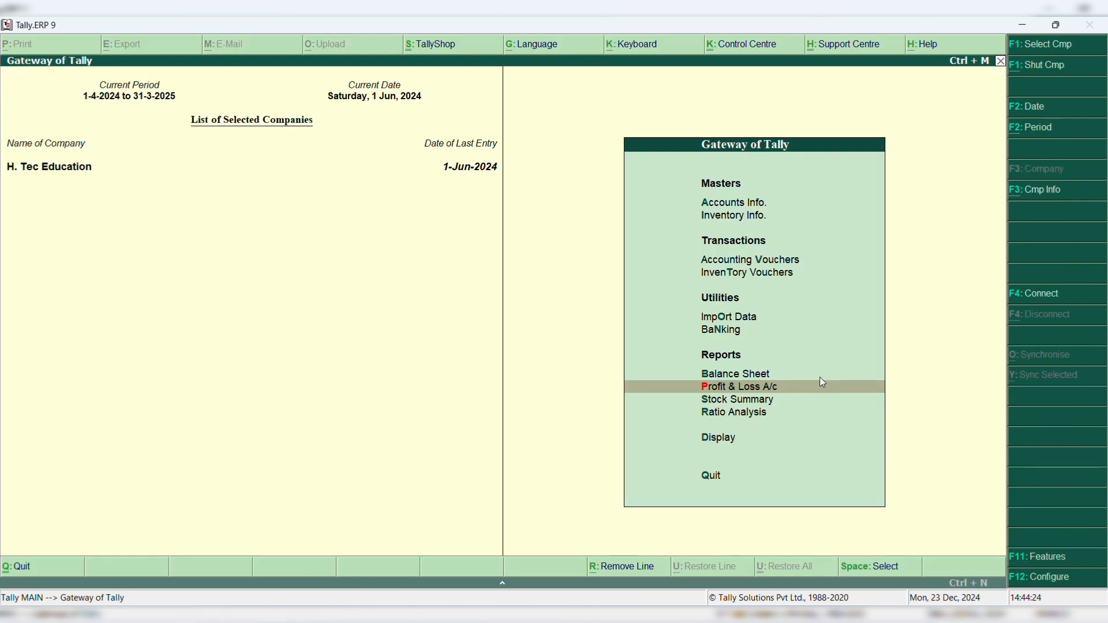